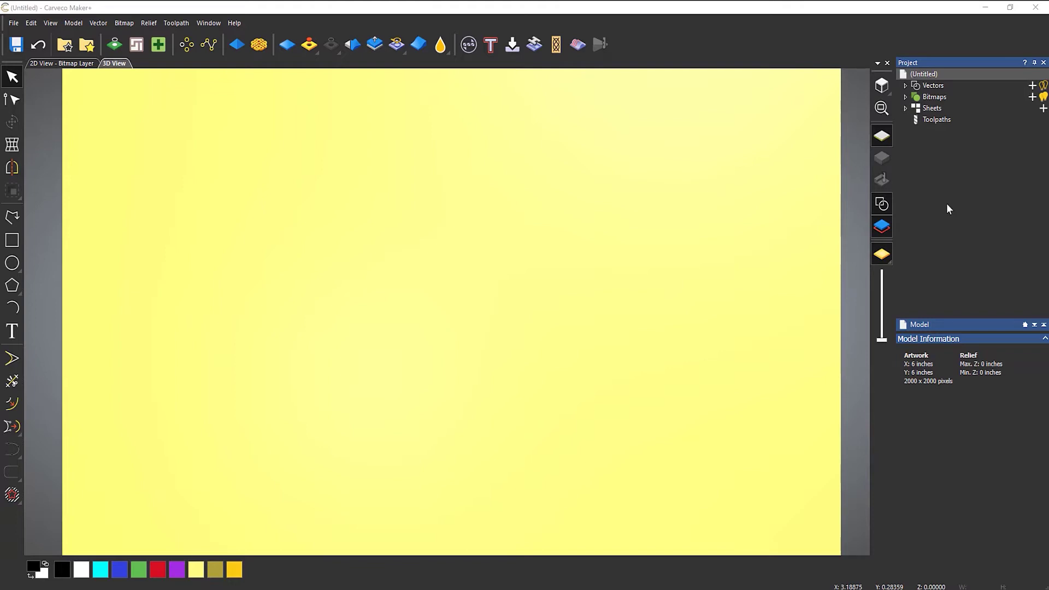
- Add a new tool in the tool database and set its type to Ogee Tool
left_click(946, 120)
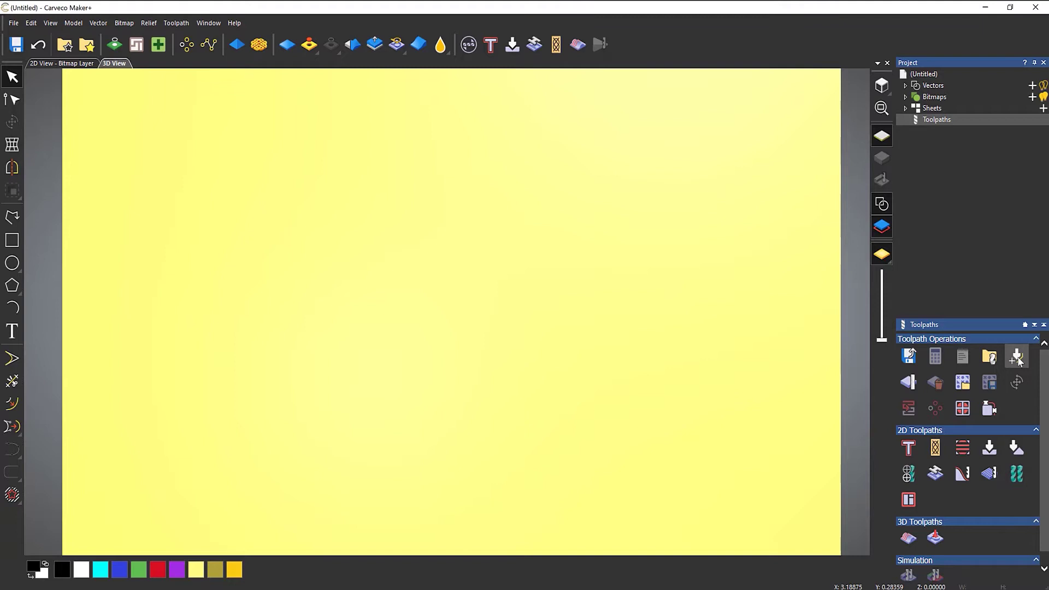
left_click(990, 358)
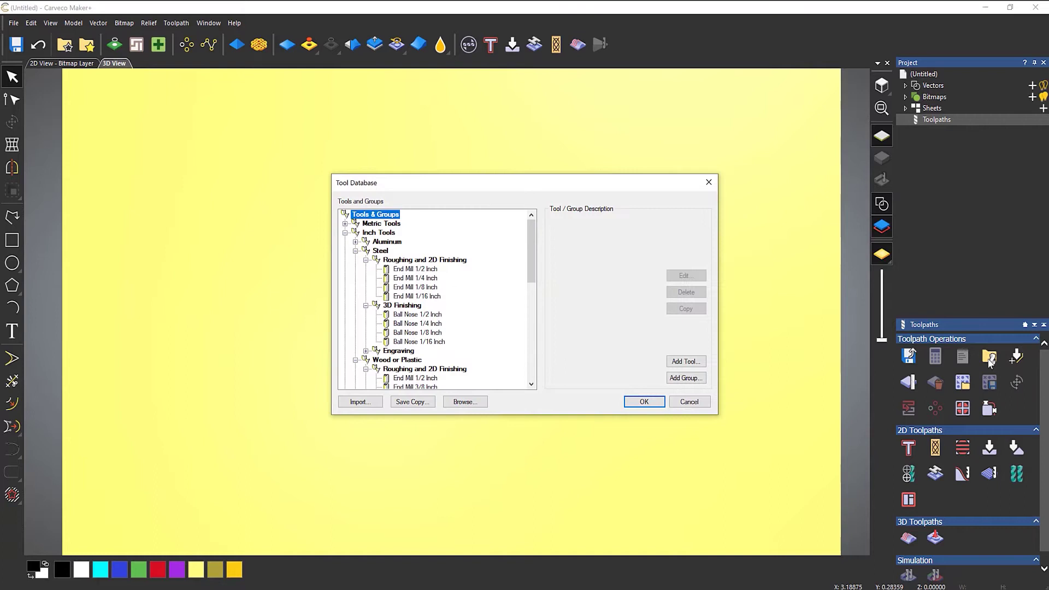
left_click(686, 361)
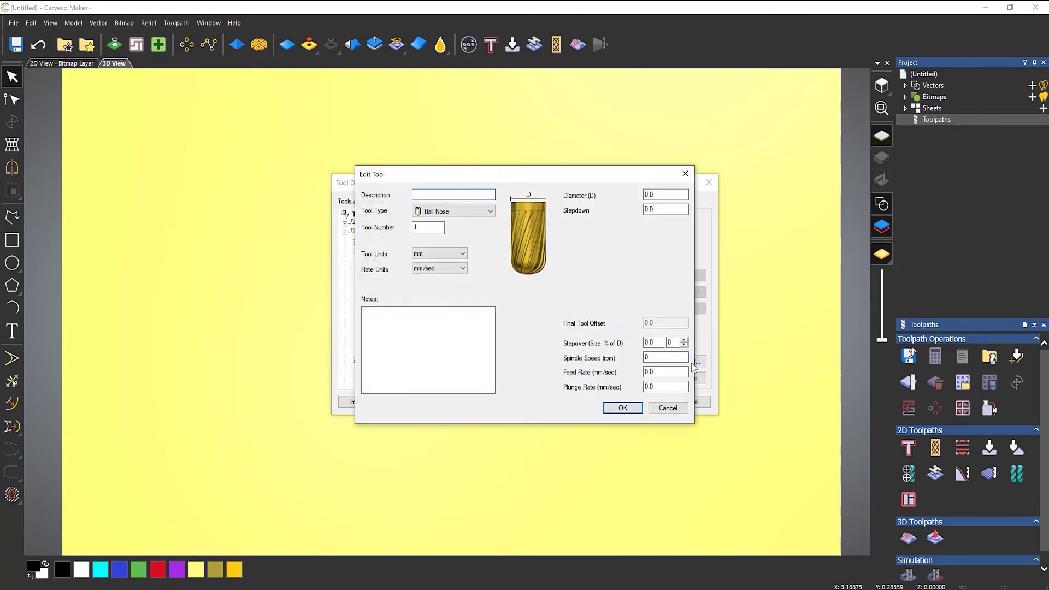
left_click(467, 214)
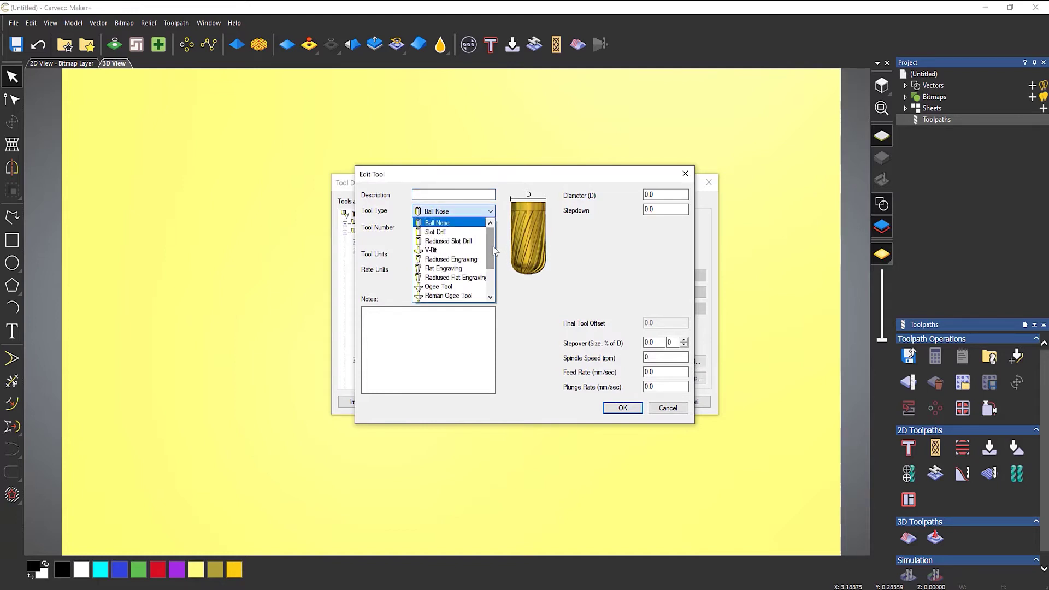
mouse_move(493, 247)
left_mouse_down()
mouse_move(492, 257)
mouse_move(493, 236)
mouse_move(492, 263)
left_mouse_up()
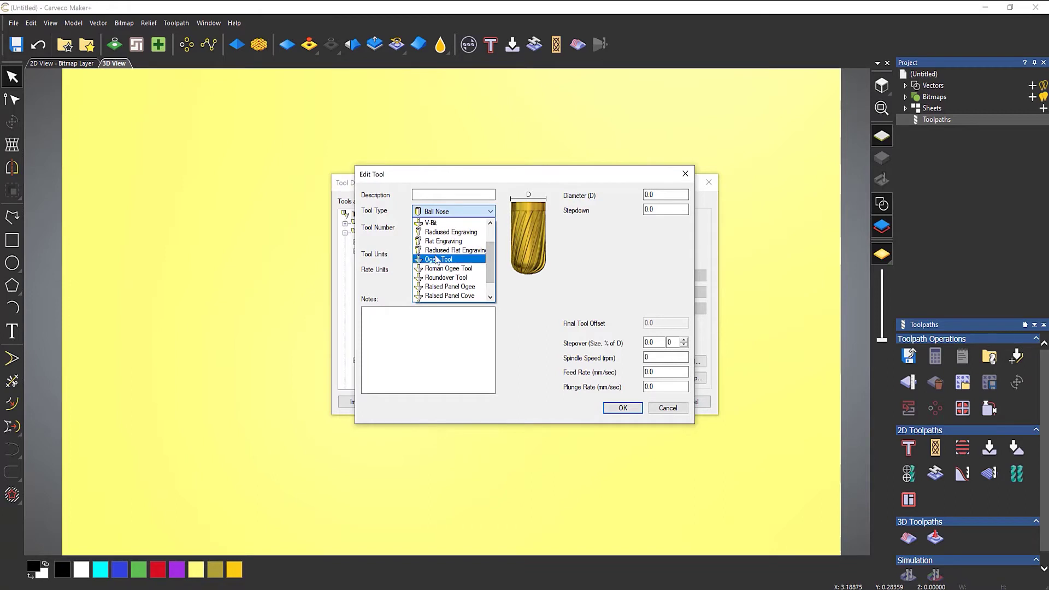
left_click(434, 259)
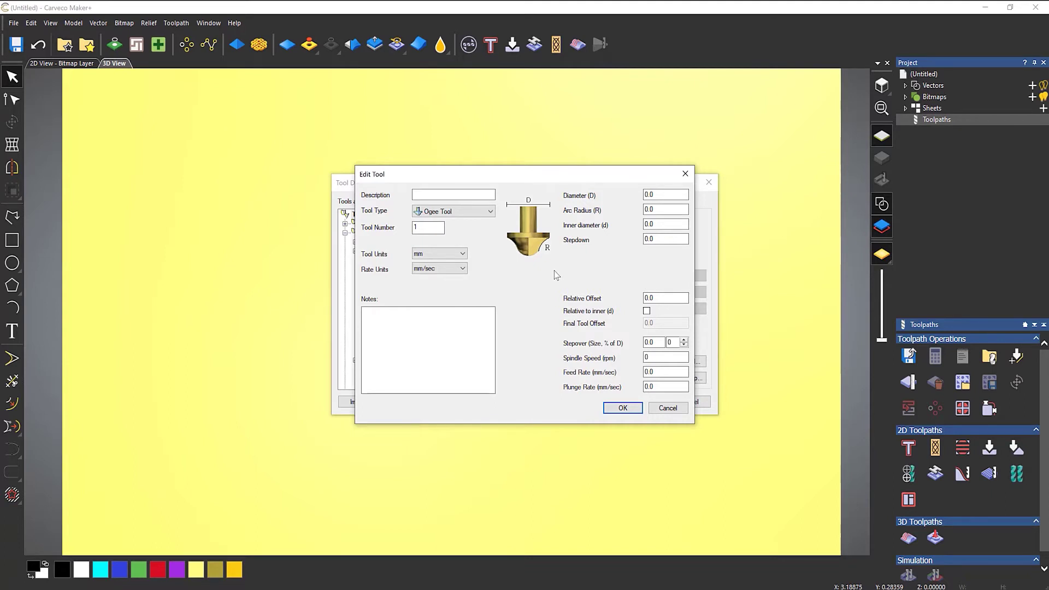
- Review the other available tool types, then discard the new tool and close the tool database
left_click(485, 211)
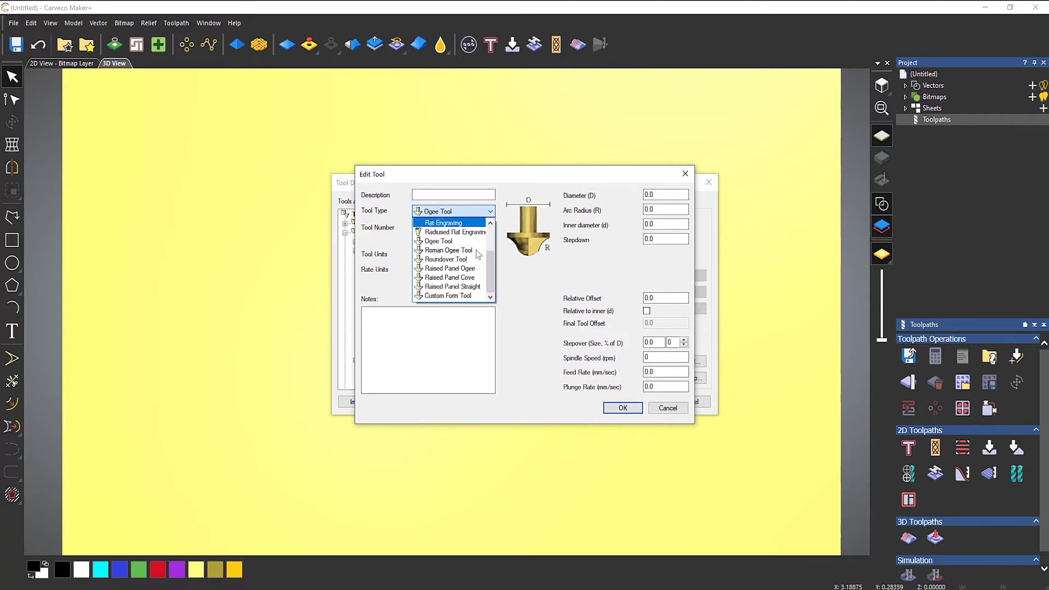
scroll(470, 266, "up", 5)
scroll(468, 265, "down", 5)
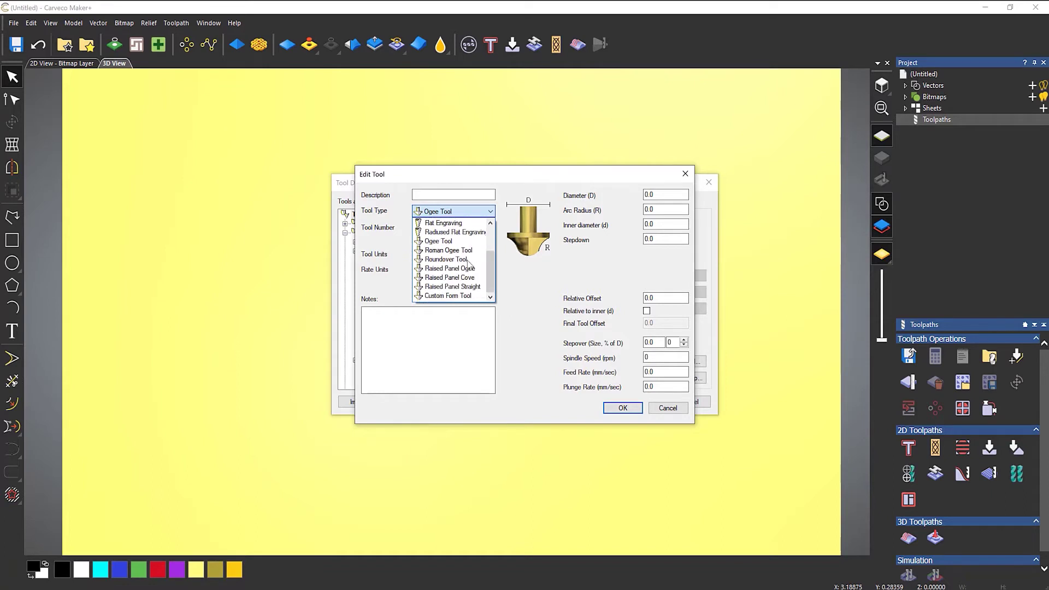
left_click(530, 283)
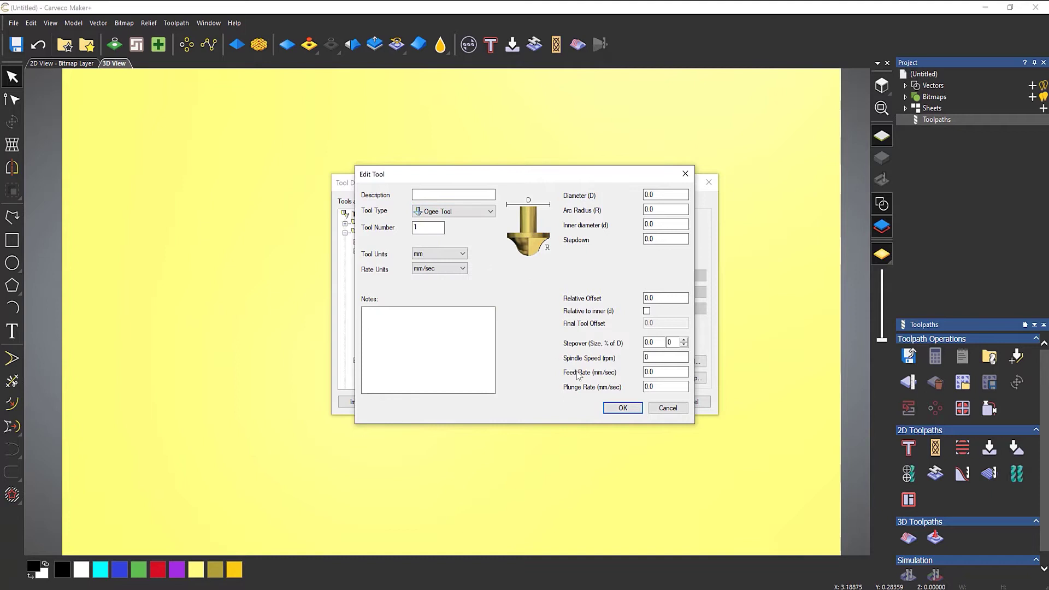
left_click(668, 408)
left_click(707, 184)
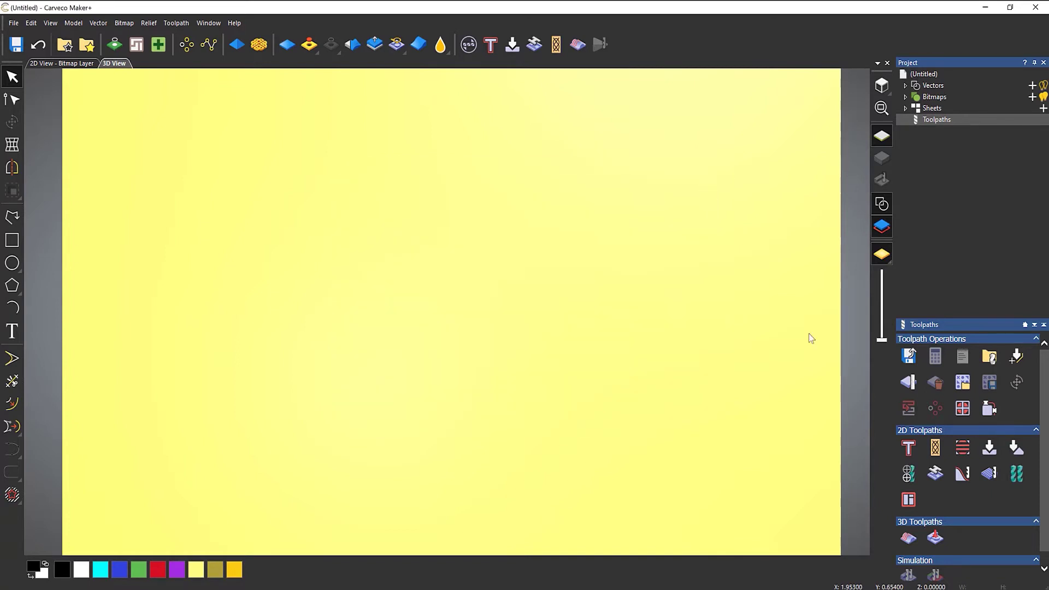
- Try to create a custom form tool with no vector selected
left_click(1019, 363)
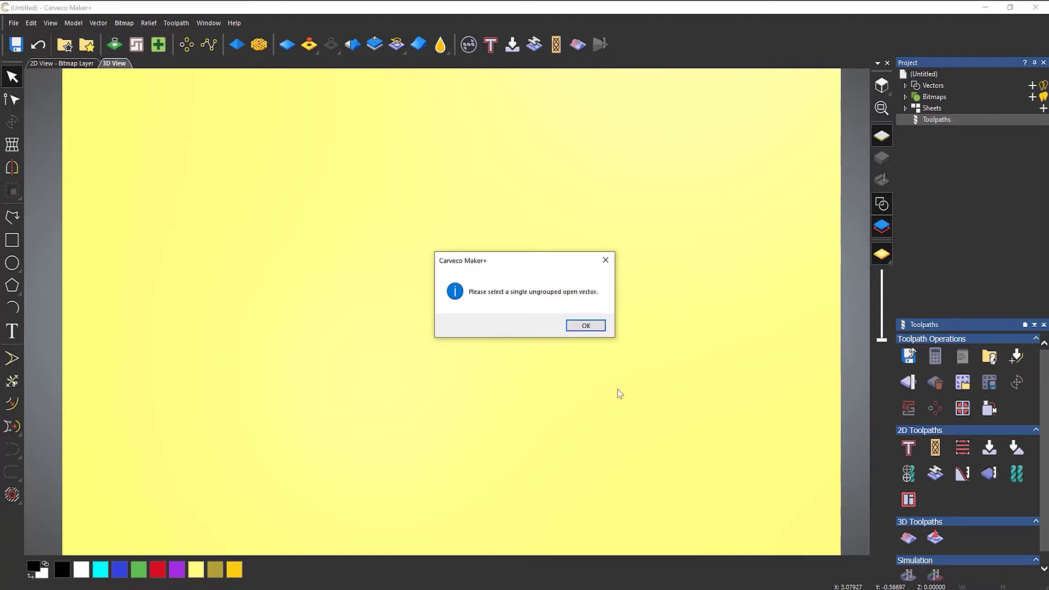
left_click(584, 327)
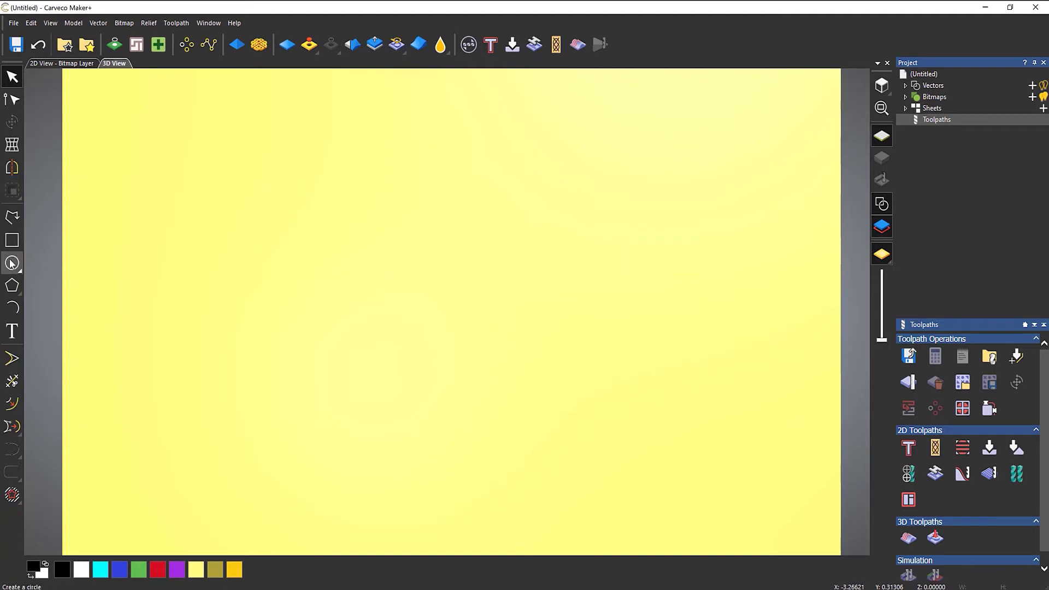
- Draw a closed rectangle about 0.93 by 0.54 inches and try to create a custom form tool from it
left_click(12, 239)
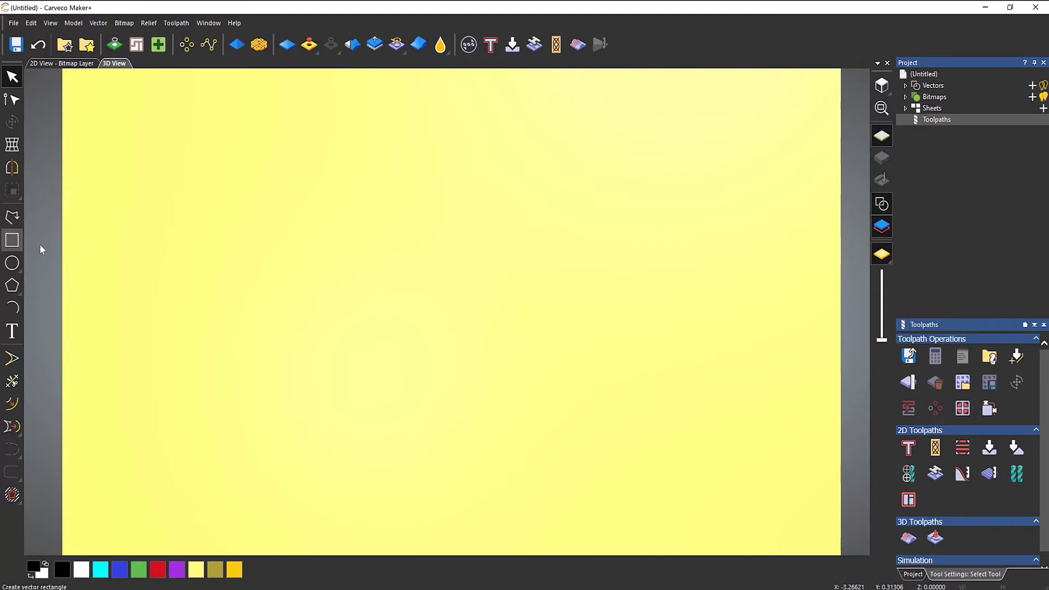
left_click_drag(328, 250, 448, 323)
key("Escape")
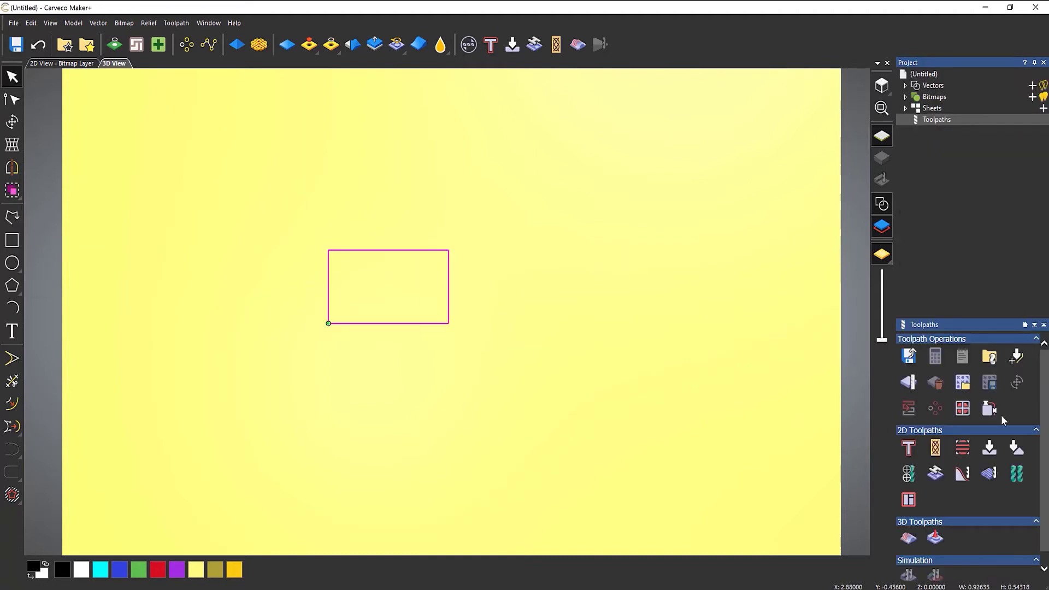
left_click(1016, 357)
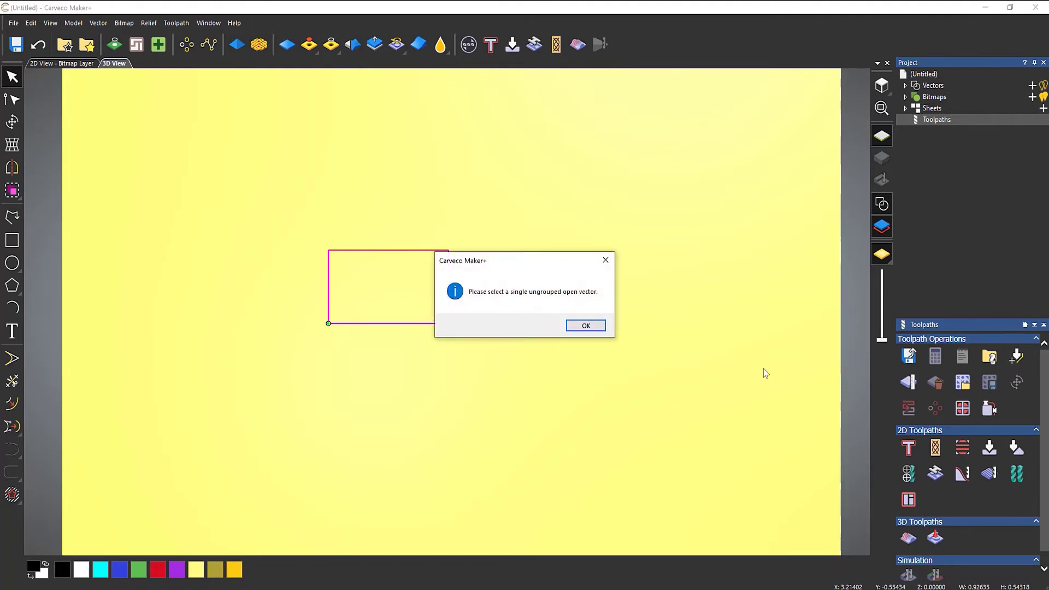
left_click(605, 260)
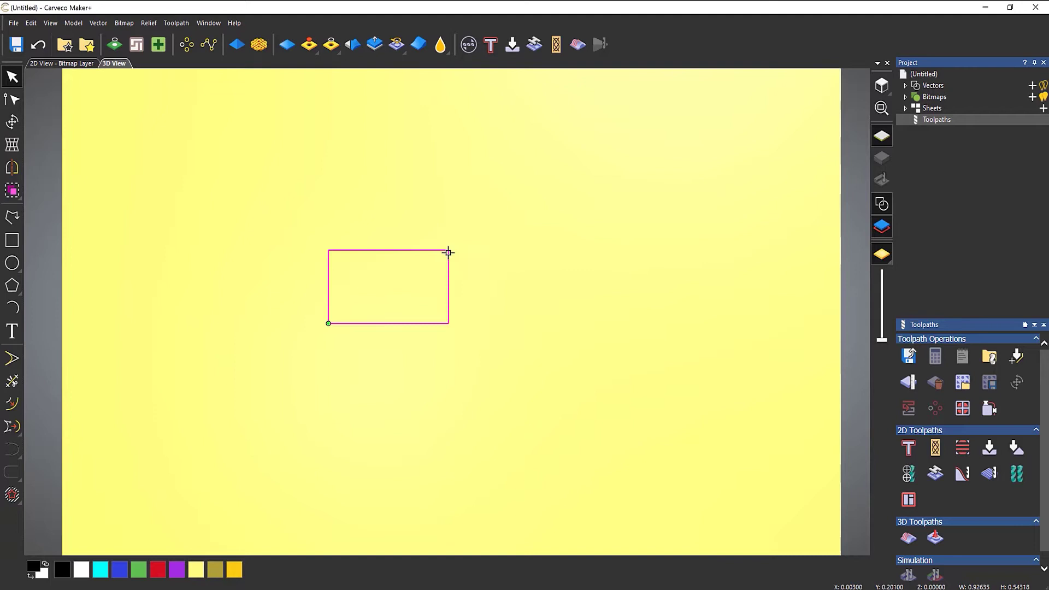
- Delete the rectangle from the artwork
left_click(427, 262)
key("ctrl+a")
key("Delete")
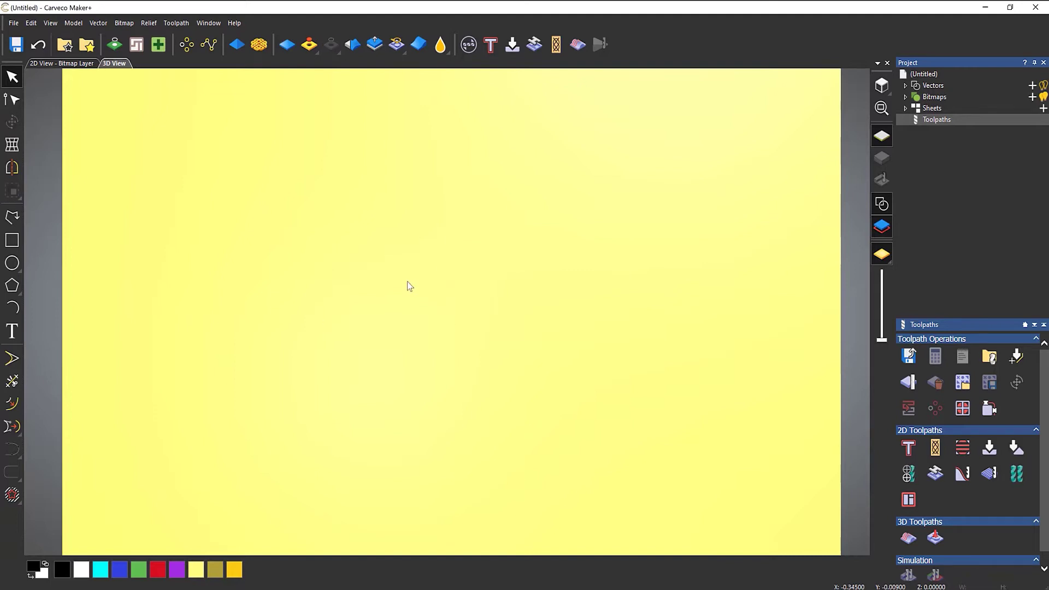
- Draw an open five-point zigzag polyline about 1.08 inches wide and 0.45 inches high
left_click(16, 226)
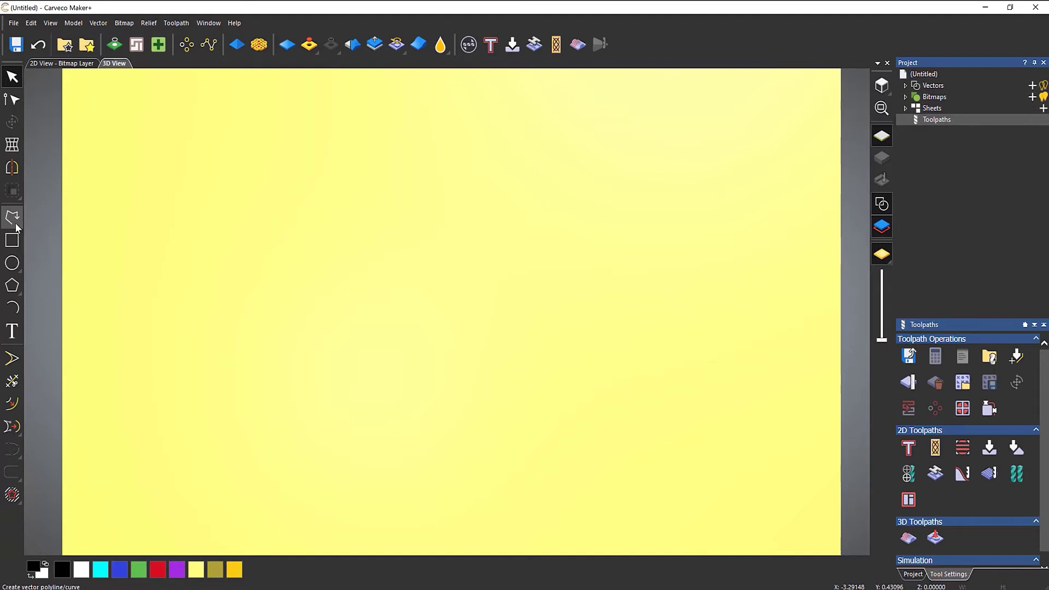
left_click(328, 315)
left_click(360, 371)
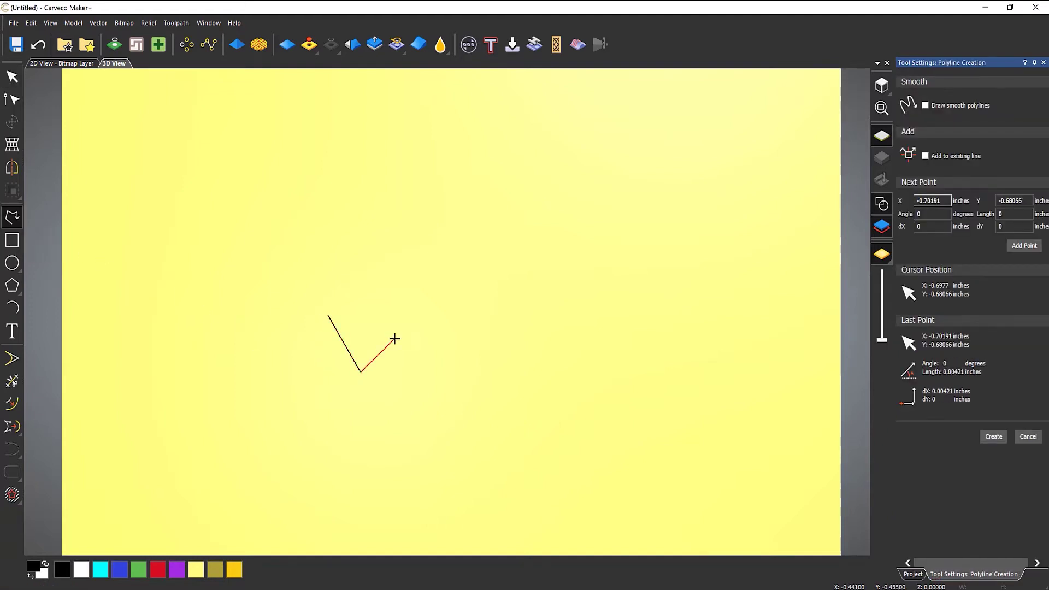
left_click(394, 338)
left_click(445, 375)
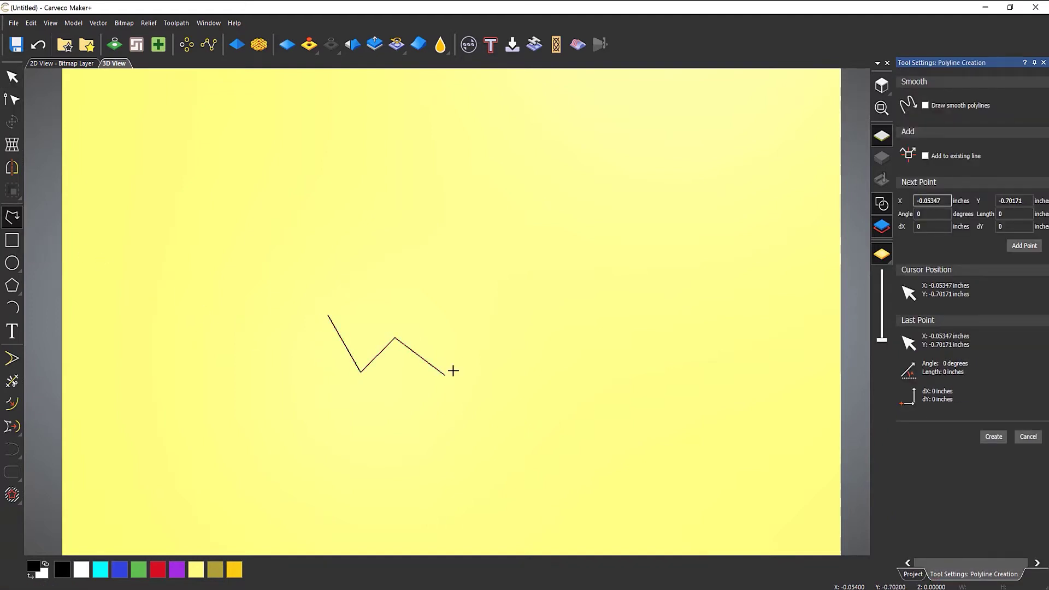
left_click(468, 336)
right_click(682, 253)
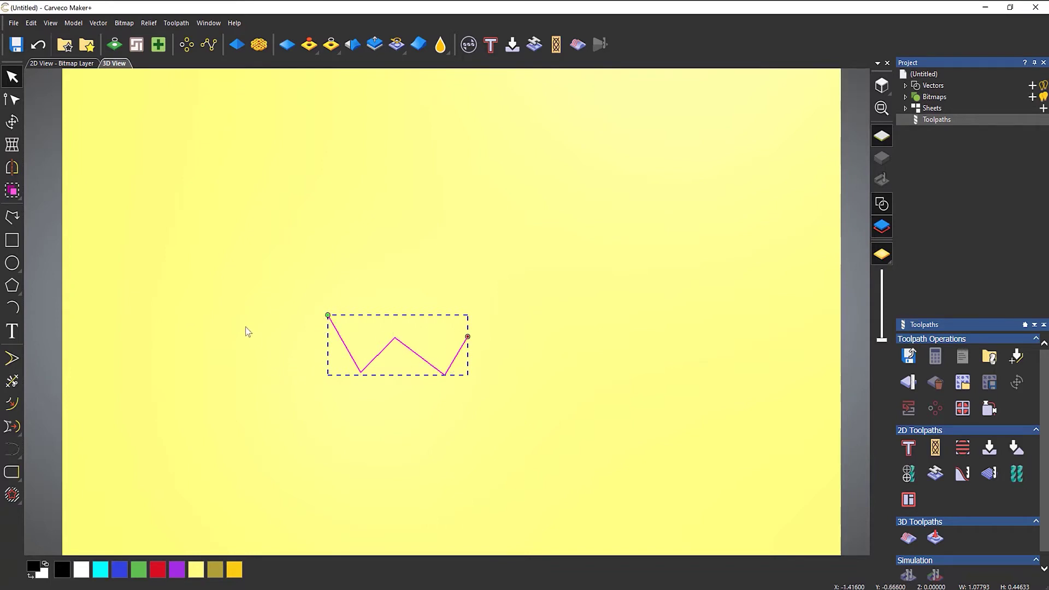
- Try the zigzag polyline as a custom form tool profile, then discard the tool and delete the polyline
left_click(1017, 356)
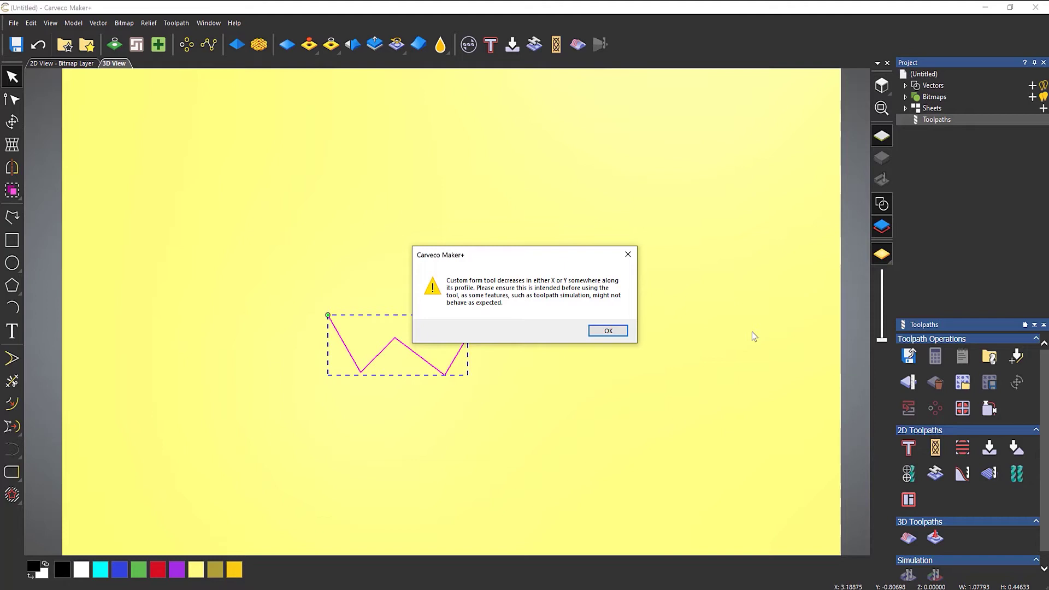
left_click(606, 331)
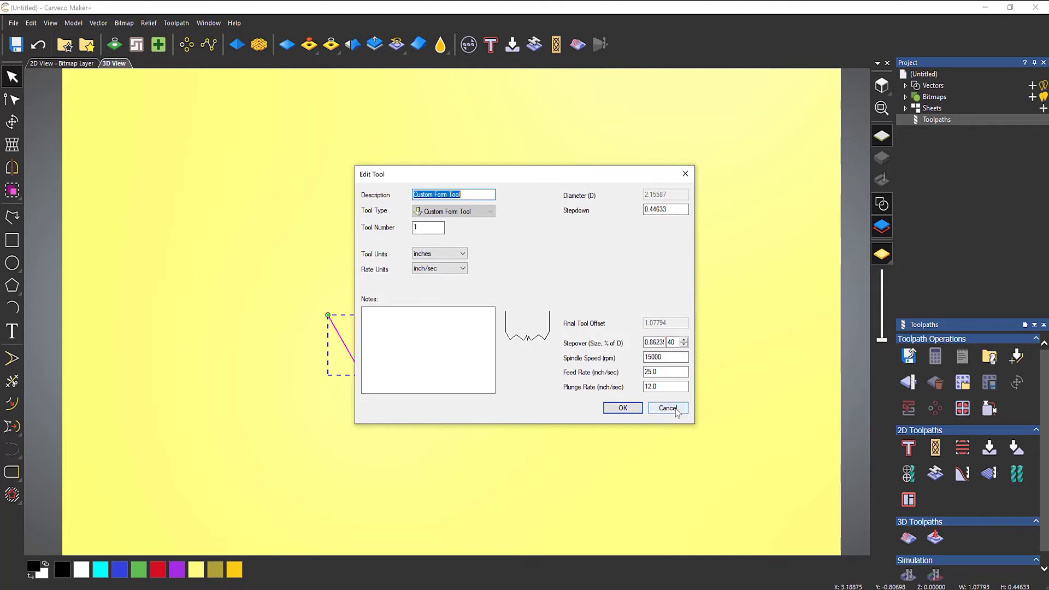
left_click(668, 409)
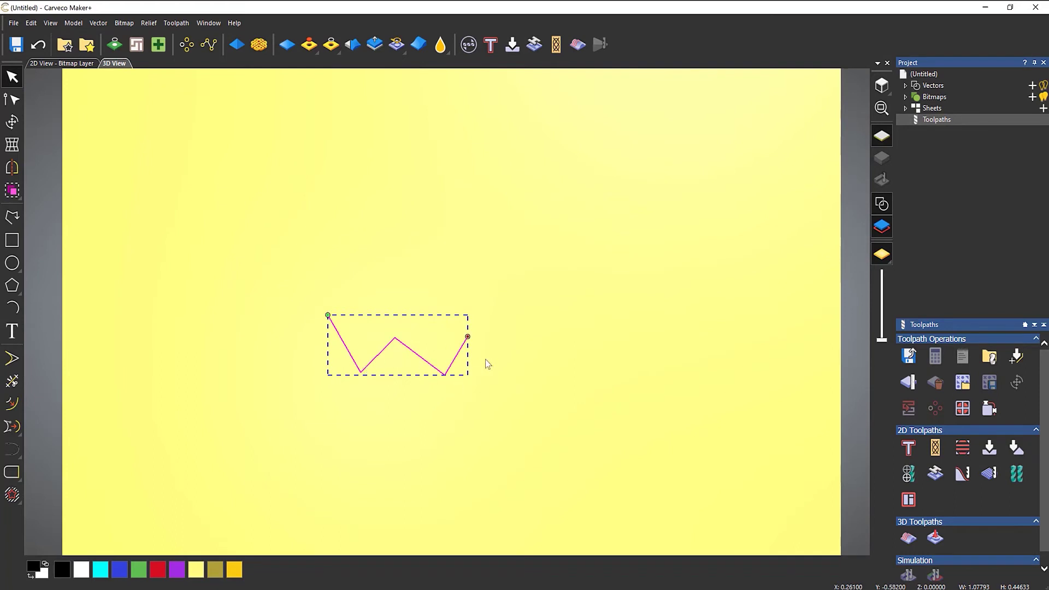
key("Delete")
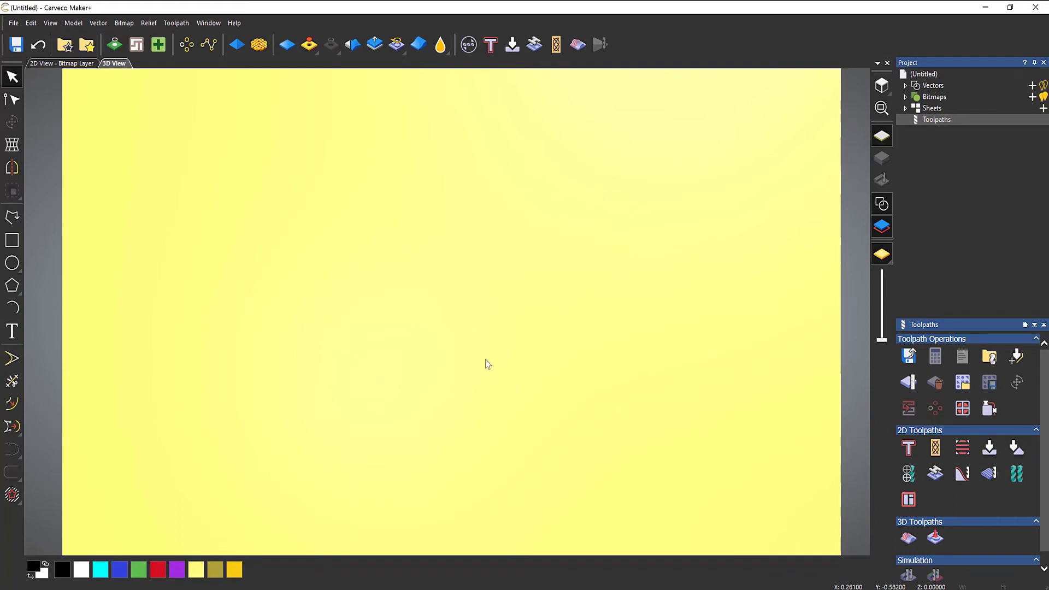
- Draw an open half-profile polyline about 0.19 by 0.60 inches with a short horizontal base, a slanted segment and a vertical side
left_click(13, 218)
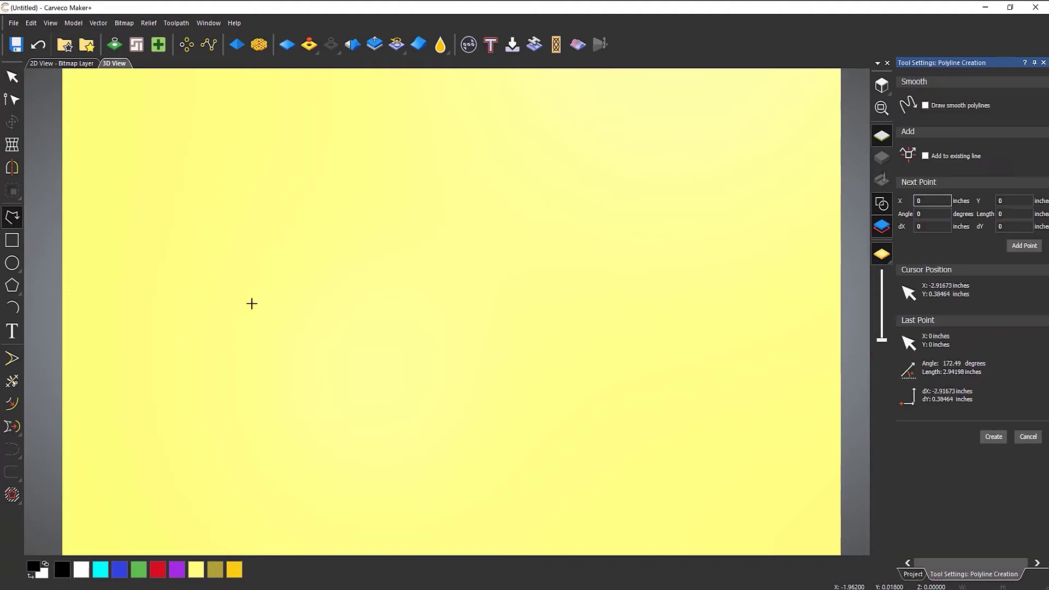
left_click(450, 366)
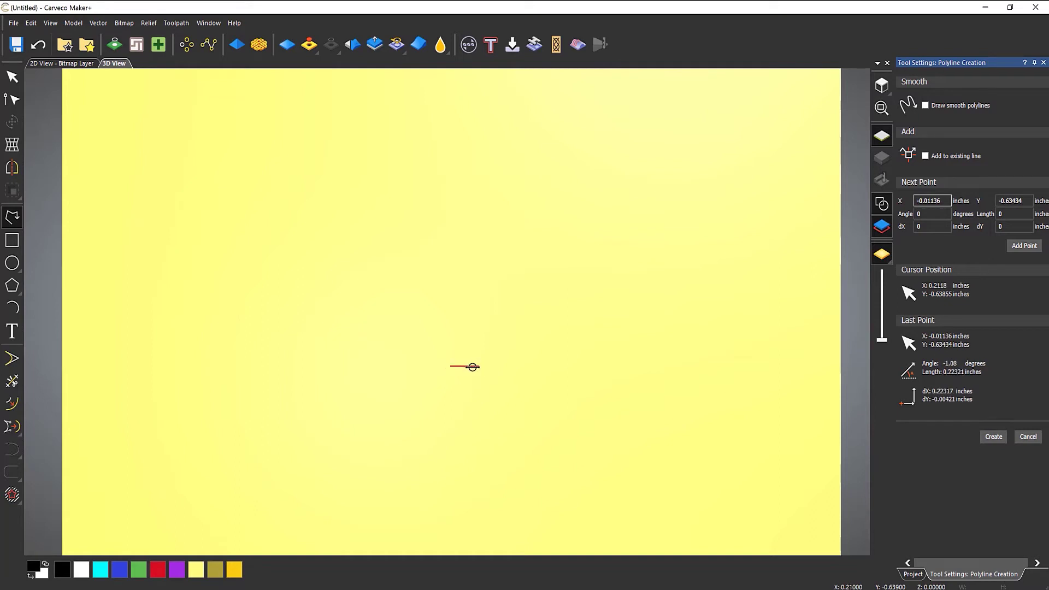
left_click(461, 366)
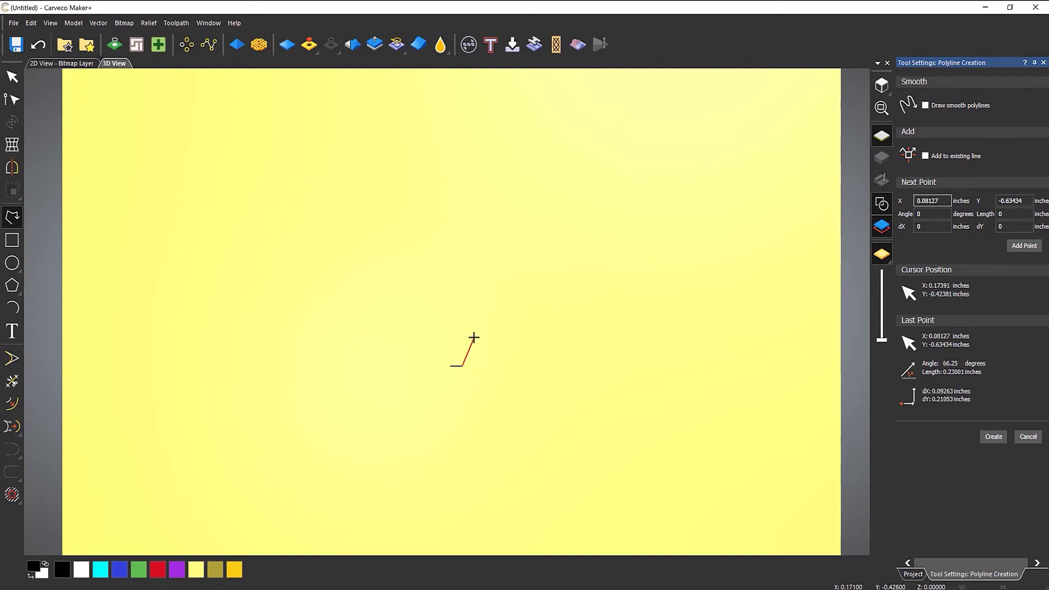
left_click(474, 332)
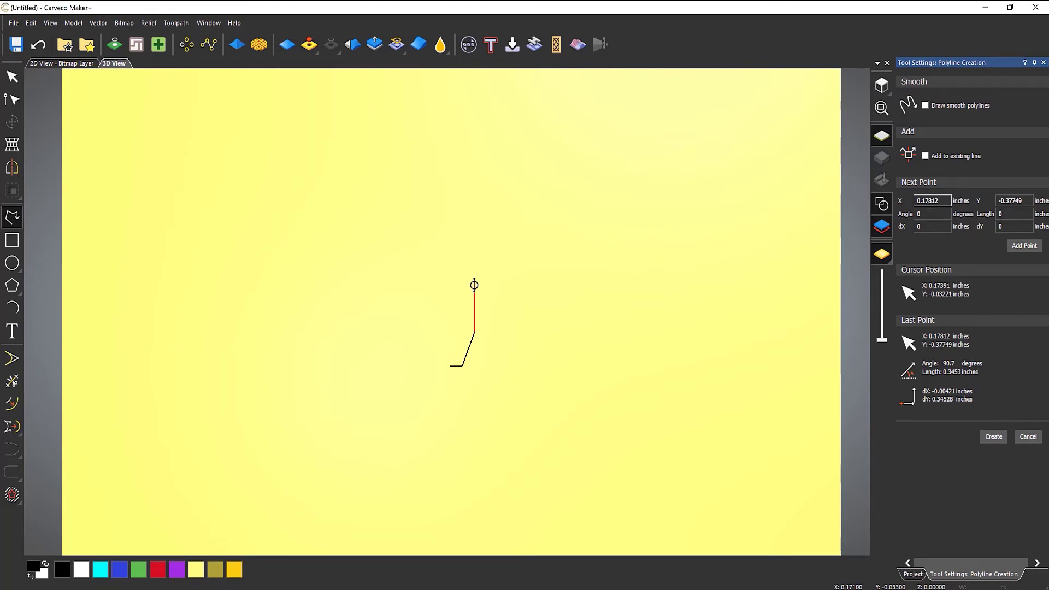
left_click(474, 284)
right_click(570, 214)
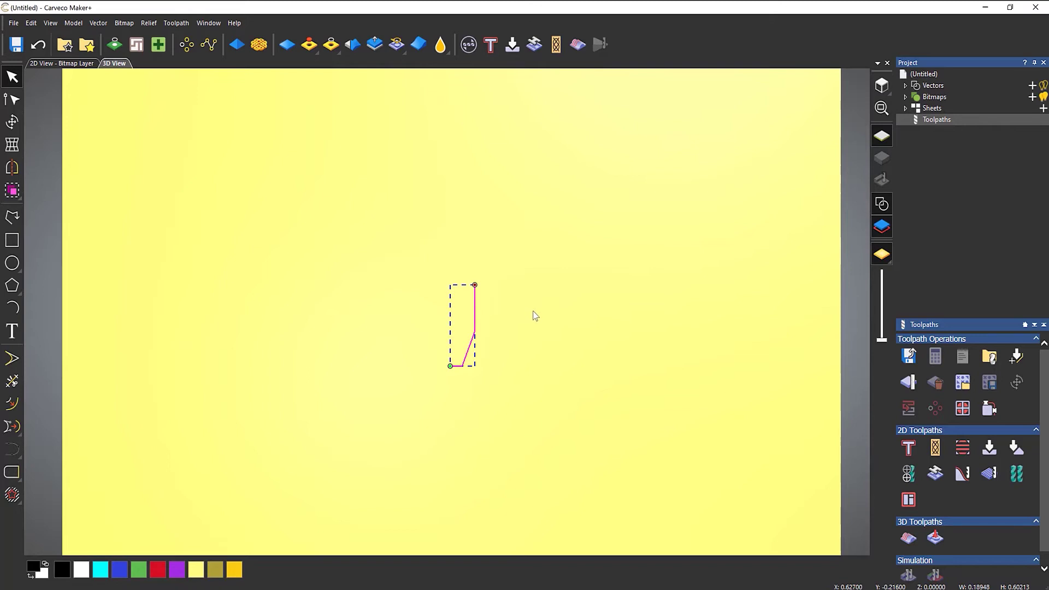
- Start a custom form tool from the half-profile, set its rate units to inch/min, and discard the tool
left_click(1017, 357)
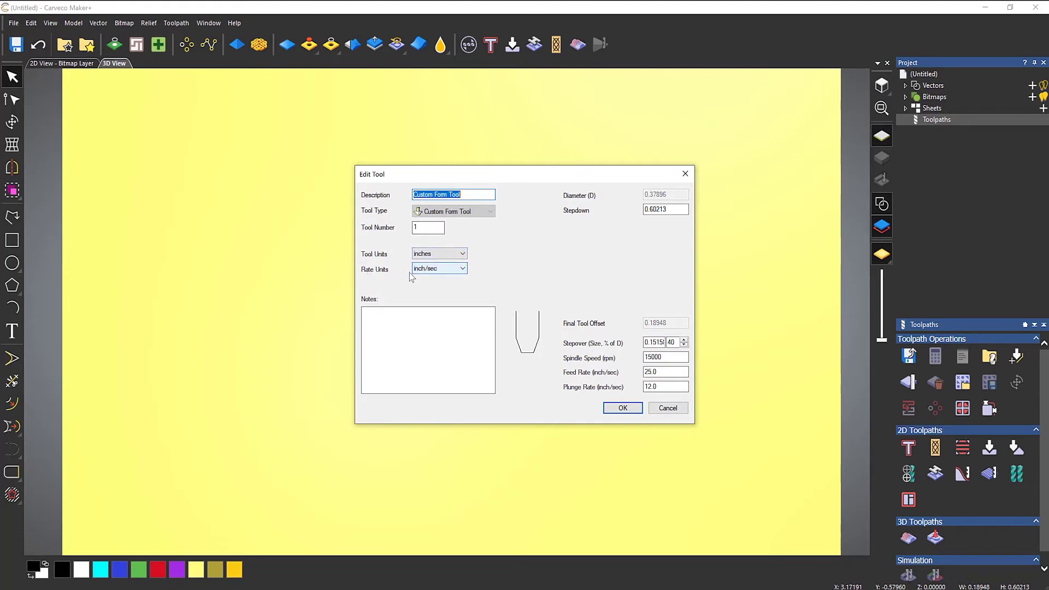
left_click(451, 270)
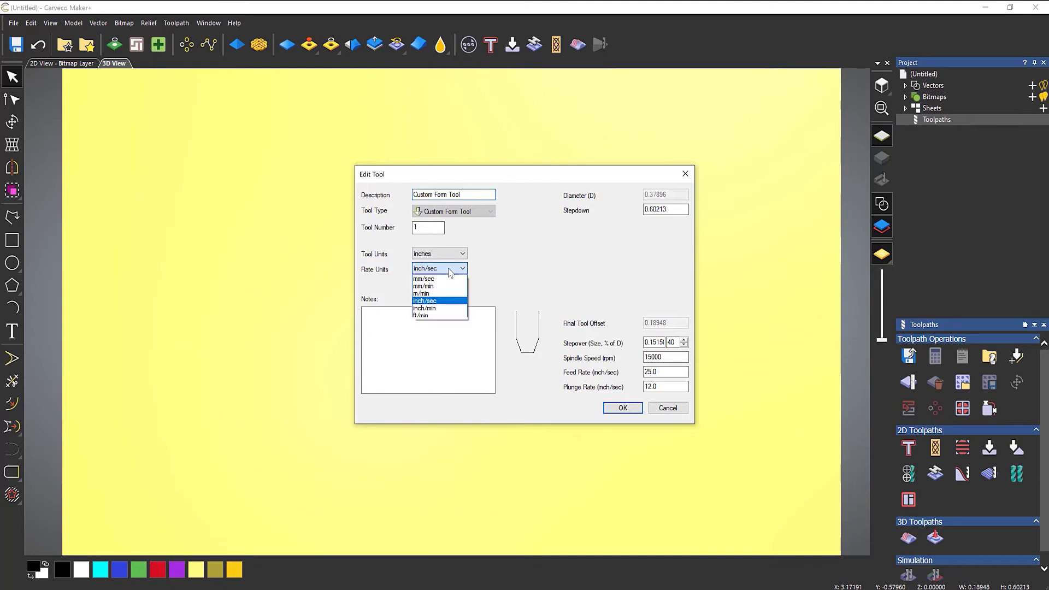
left_click(431, 308)
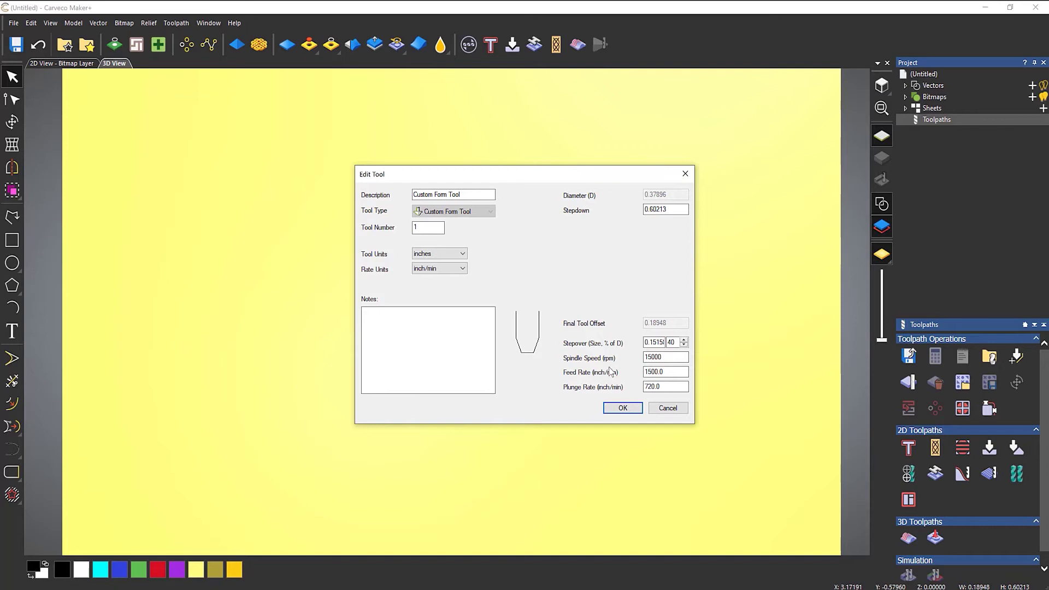
left_click_drag(683, 372, 617, 370)
left_click(671, 409)
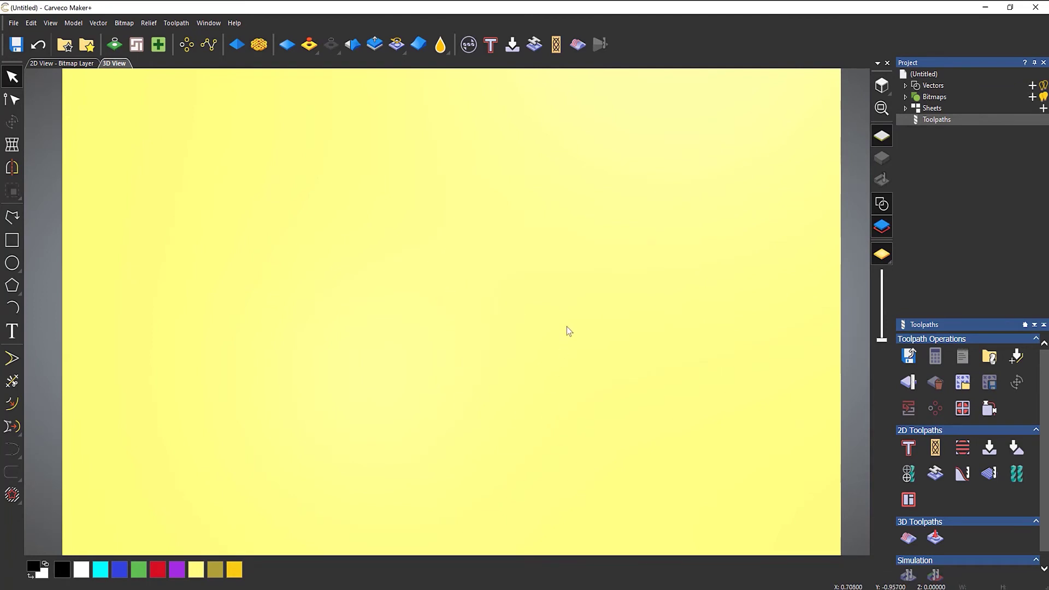
- Select the open half-profile vector with the concave quarter-round arc near the model's upper-right corner
scroll(579, 300, "down", 5)
scroll(607, 106, "up", 5)
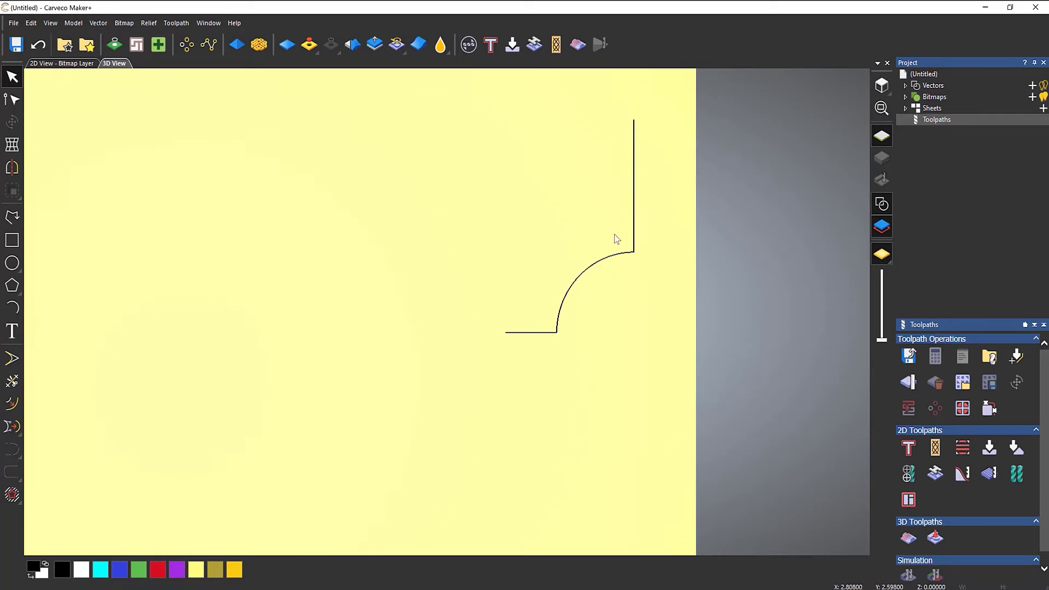
left_click(613, 258)
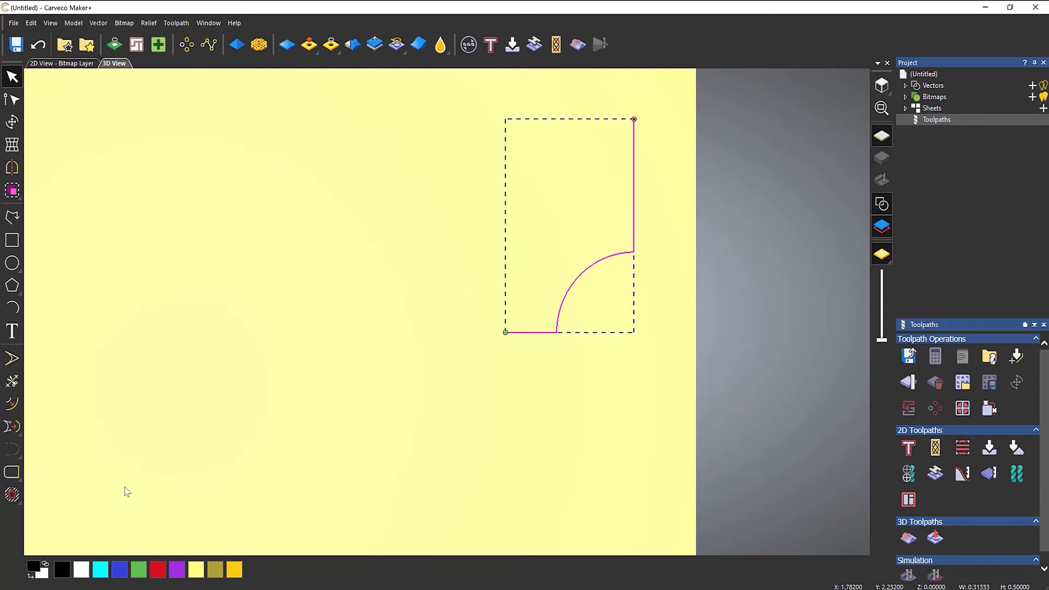
- Switch to the browser and examine the dimensions and profile drawing of the Amana Tool 49701 plunging round over bit
key("alt+Tab")
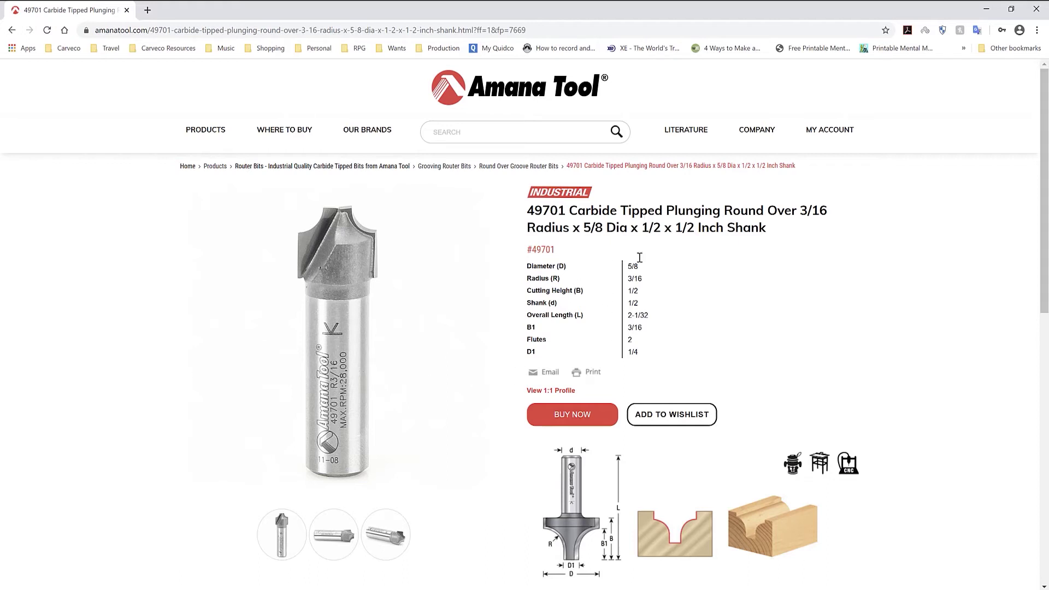
scroll(633, 323, "down", 4)
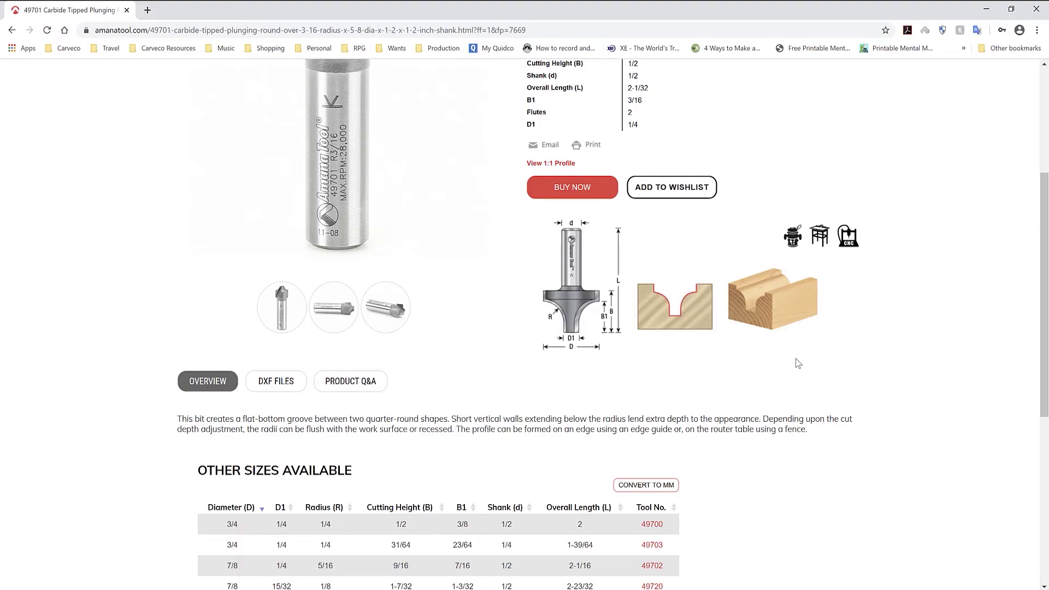
scroll(778, 307, "up", 3)
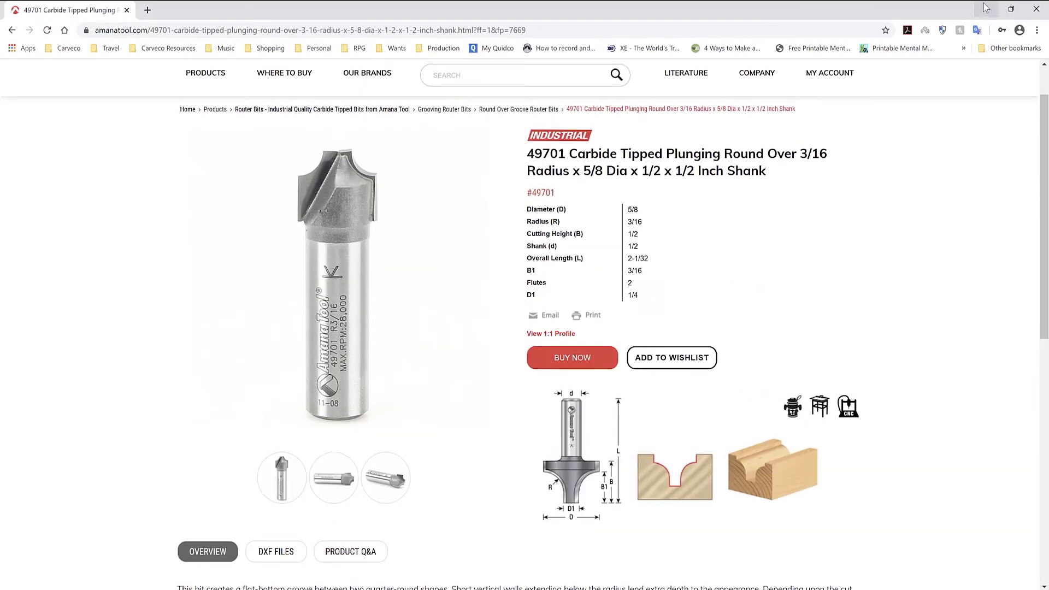
left_click(986, 8)
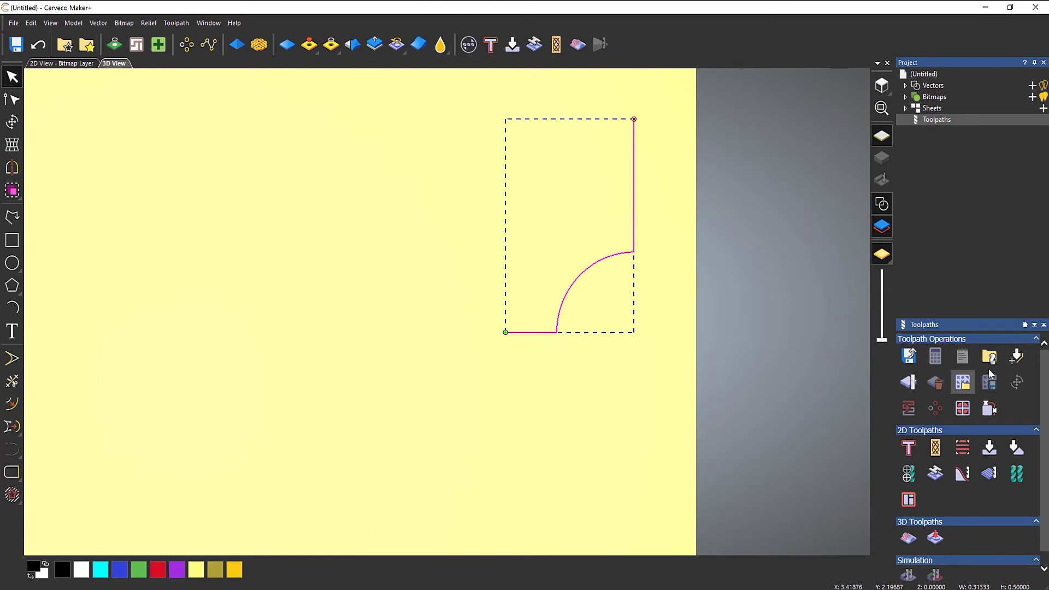
- Create a custom form tool from the selected vector, prefix its description with the owner's first name, and set rate units to inch/min
left_click(1015, 358)
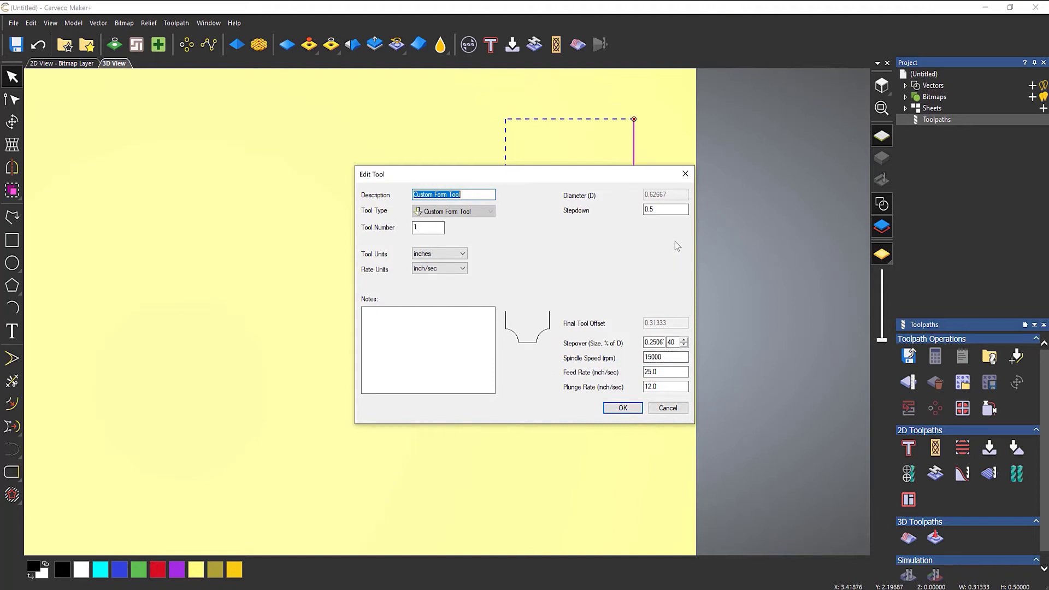
left_click(462, 194)
left_click(414, 194)
type("Leighton")
left_click(416, 227)
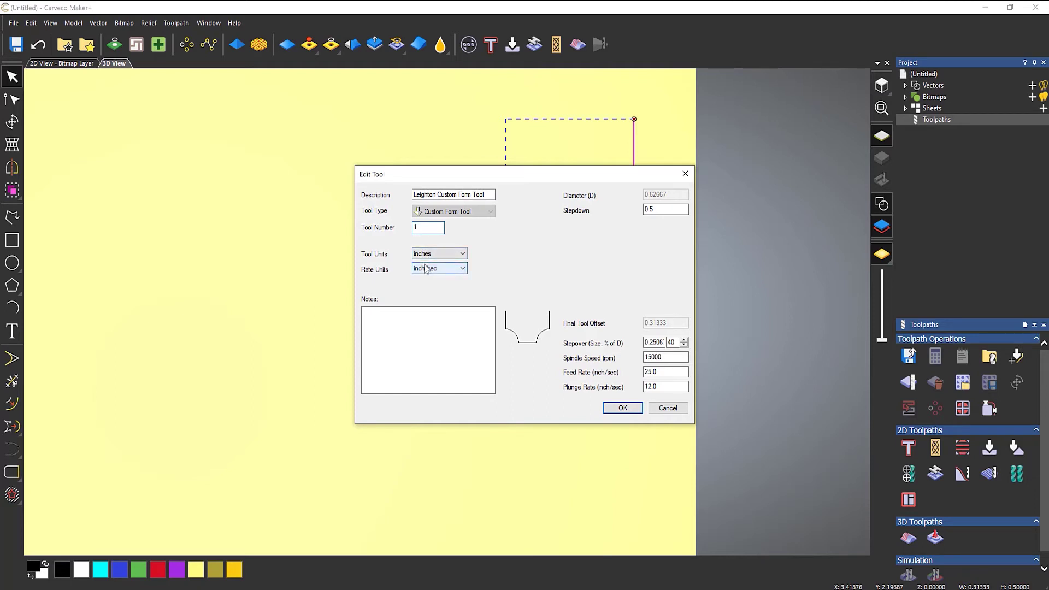
left_click(425, 268)
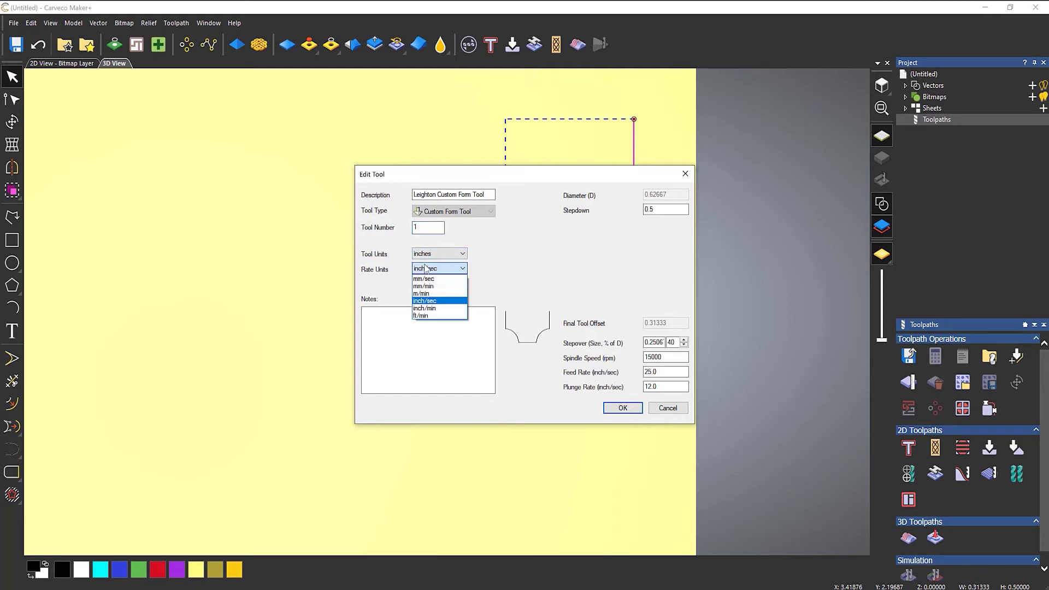
left_click(424, 308)
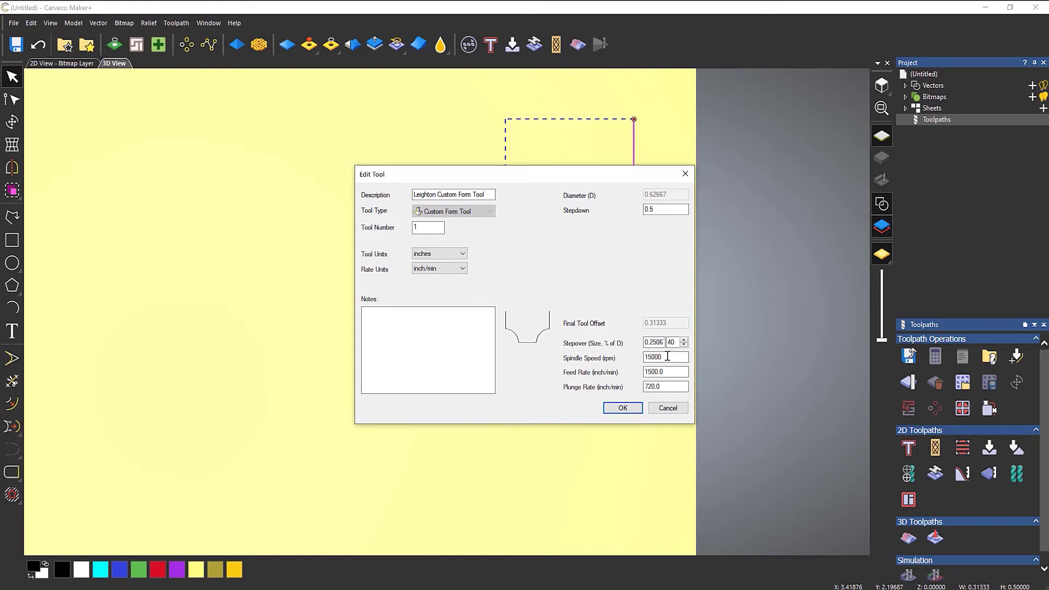
- Set the form tool's feed rate to 30 inch/min, plunge rate to 15 inch/min, spindle speed to 14000 rpm and stepdown to 0.25
key("Tab")
type("30")
key("Tab")
type("15")
left_click(670, 356)
key("shift+Home")
type("14000")
key("shift+Home")
type("0")
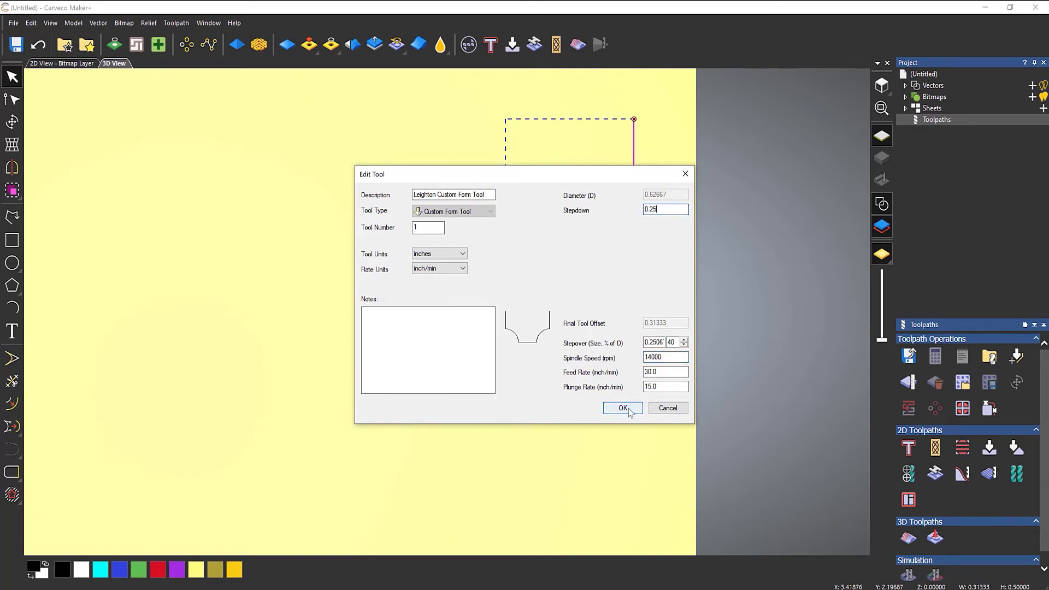
- Add the notes "This is a test custom form tool." and "REMEMBER RAMP IN!!", and save the tool in the tool database
left_click(453, 343)
type("This is a test custom form tool.")
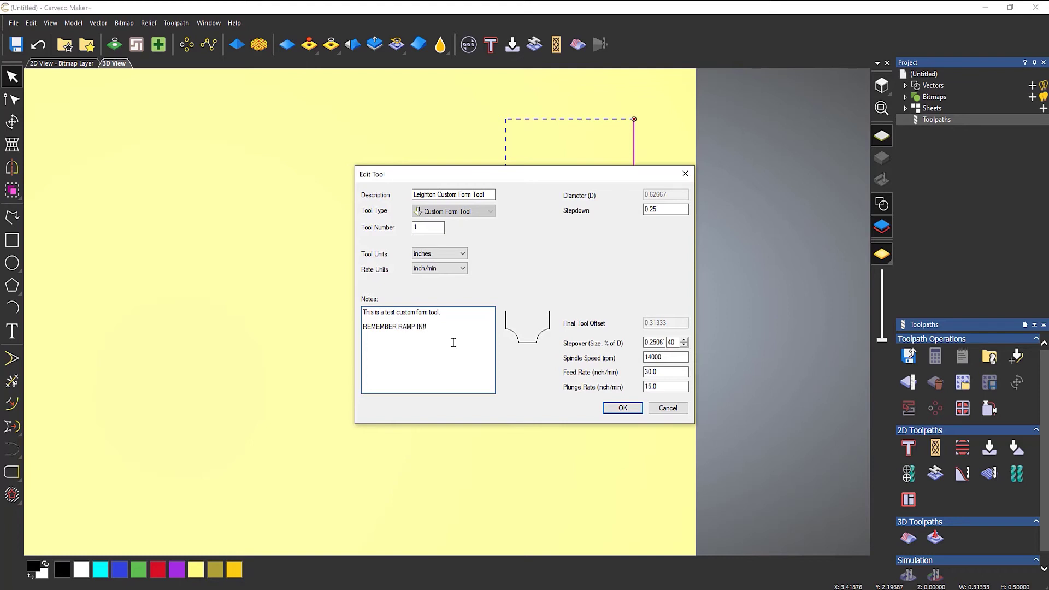
left_click(623, 408)
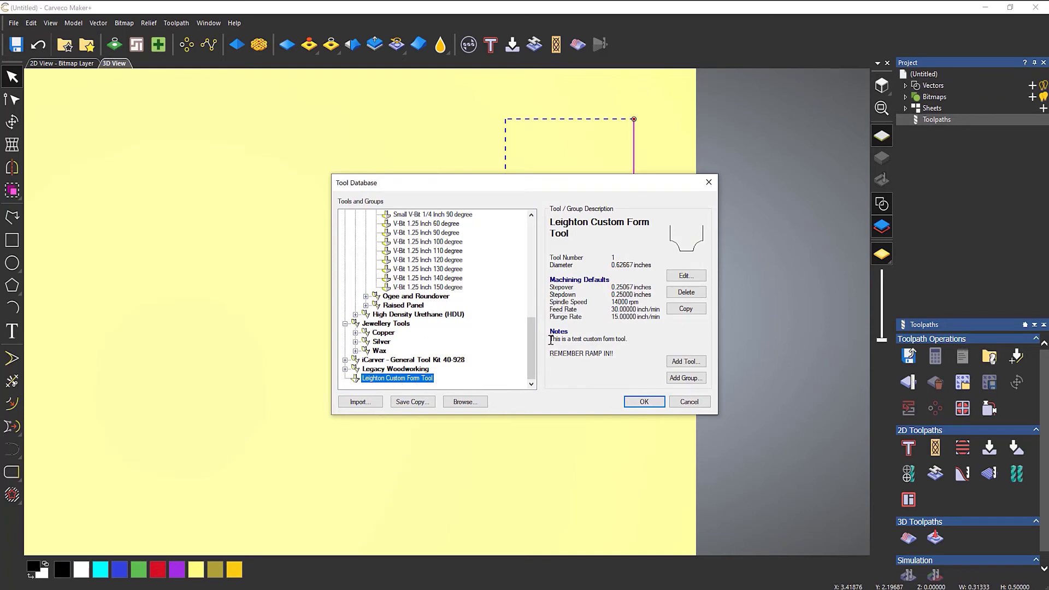
left_click(622, 358)
left_click(622, 357)
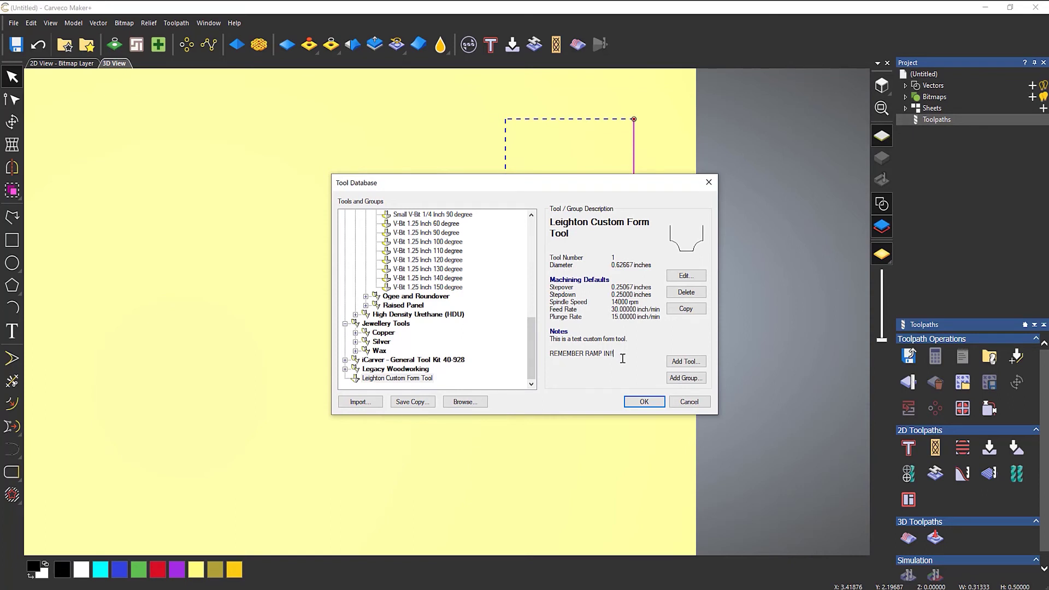
left_click(644, 401)
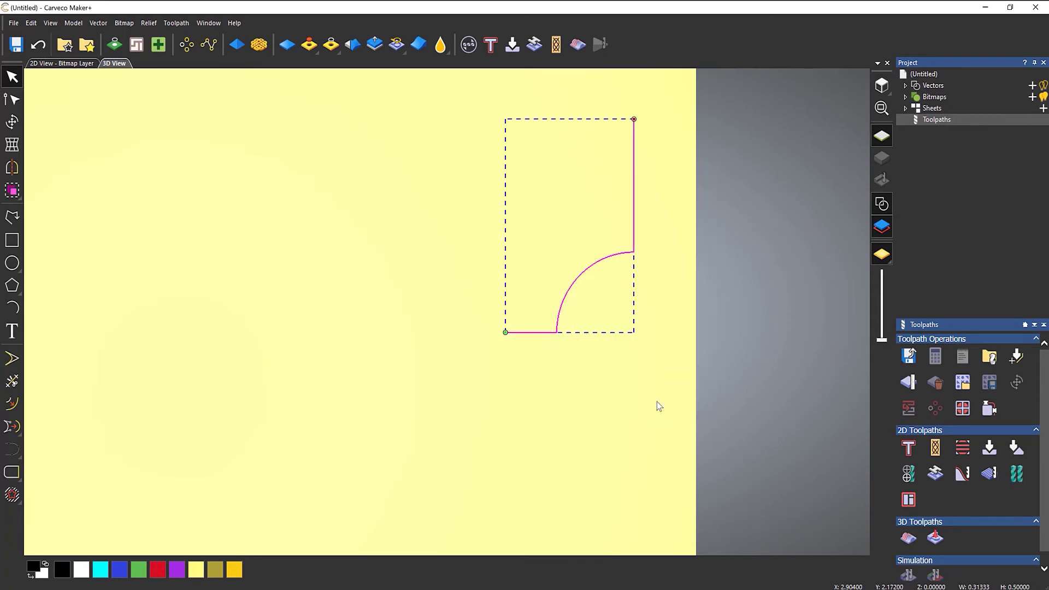
- Draw a rectangle about 4.39 by 3.73 inches in the middle of the model
left_click(815, 386)
scroll(447, 355, "down", 3)
scroll(321, 379, "down", 3)
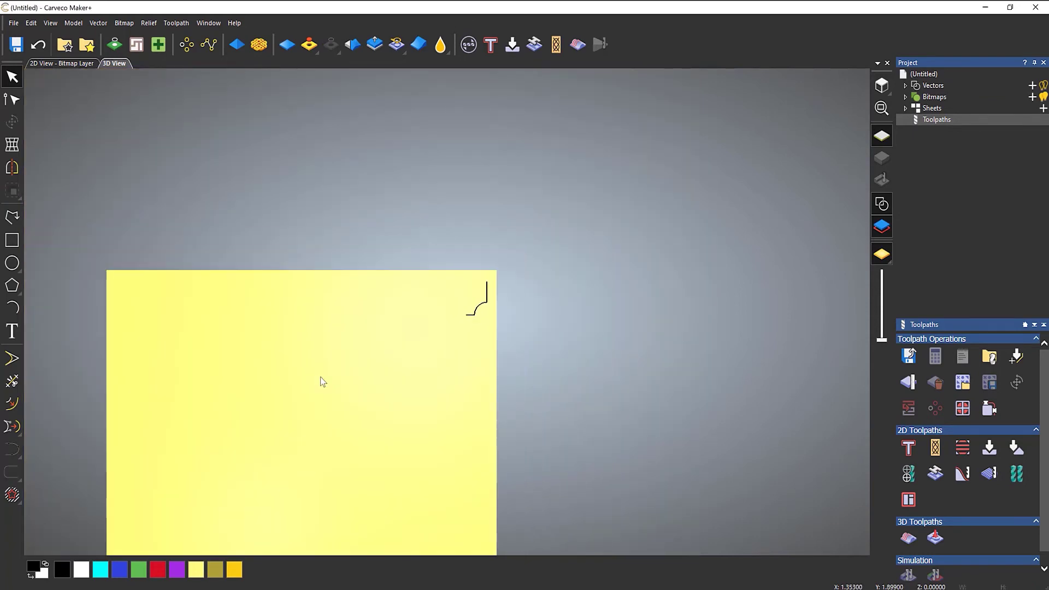
scroll(326, 408, "up", 4)
scroll(420, 389, "up", 1)
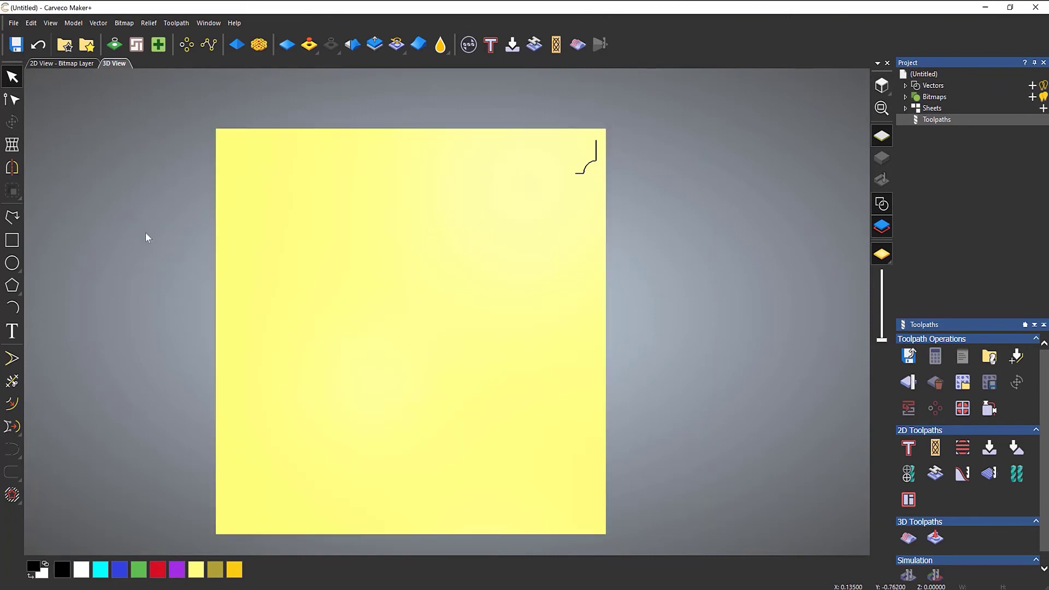
left_click(12, 239)
left_click_drag(268, 224, 555, 478)
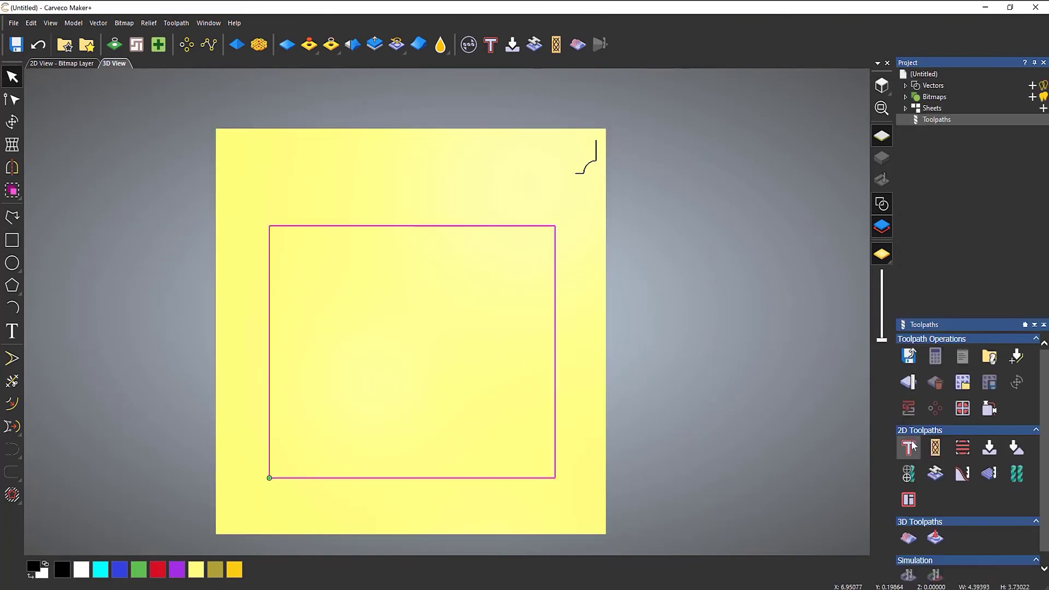
- Start an outside profile toolpath on the rectangle with a finish depth of 0.5 inches and the new custom form tool
left_click(913, 450)
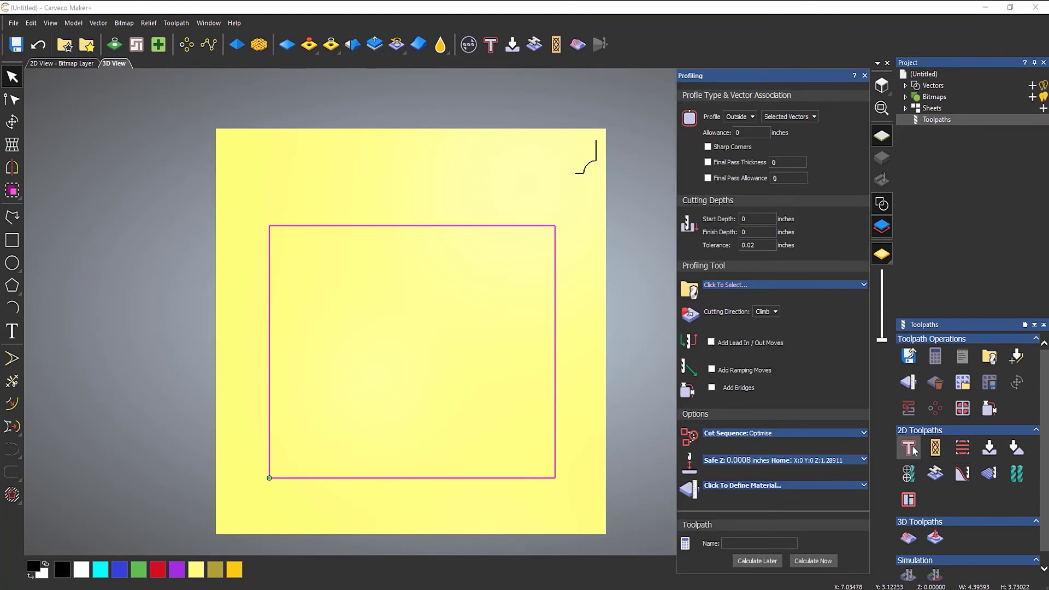
left_click(756, 232)
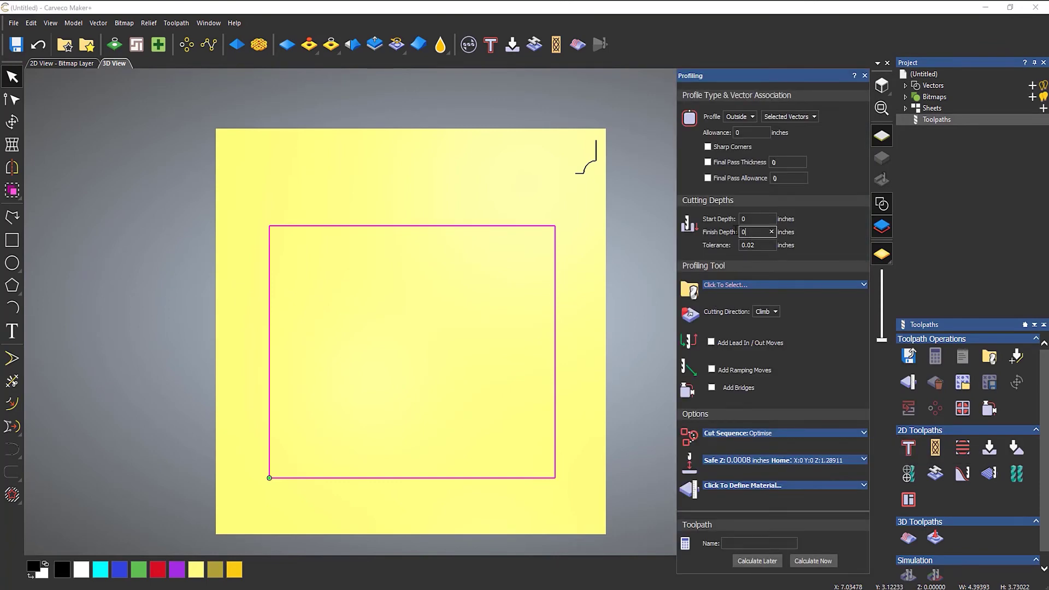
type("0.5")
left_click(749, 282)
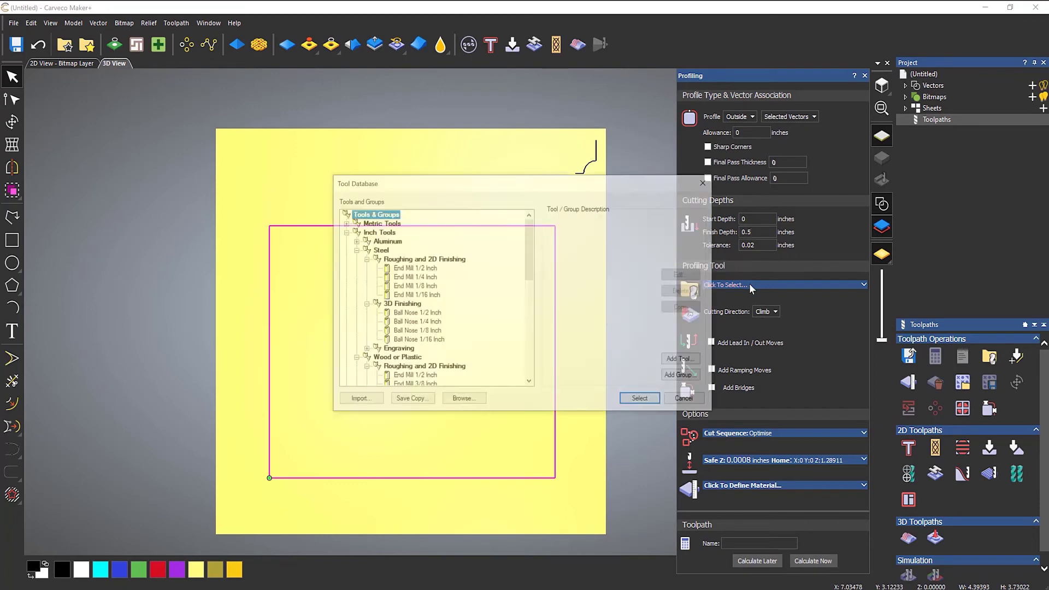
scroll(496, 309, "down", 5)
scroll(496, 309, "down", 6)
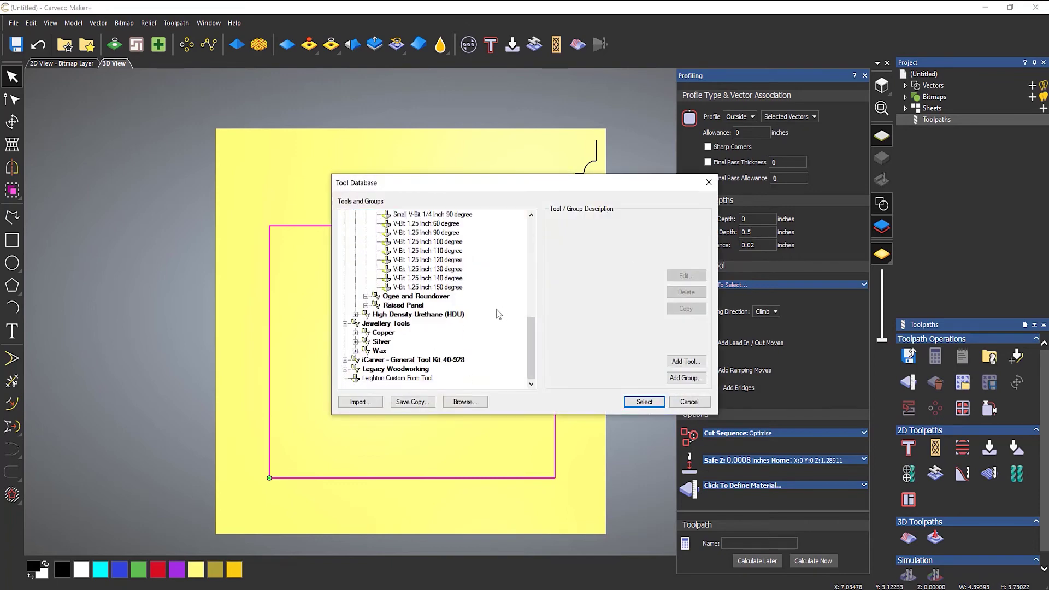
left_click(393, 379)
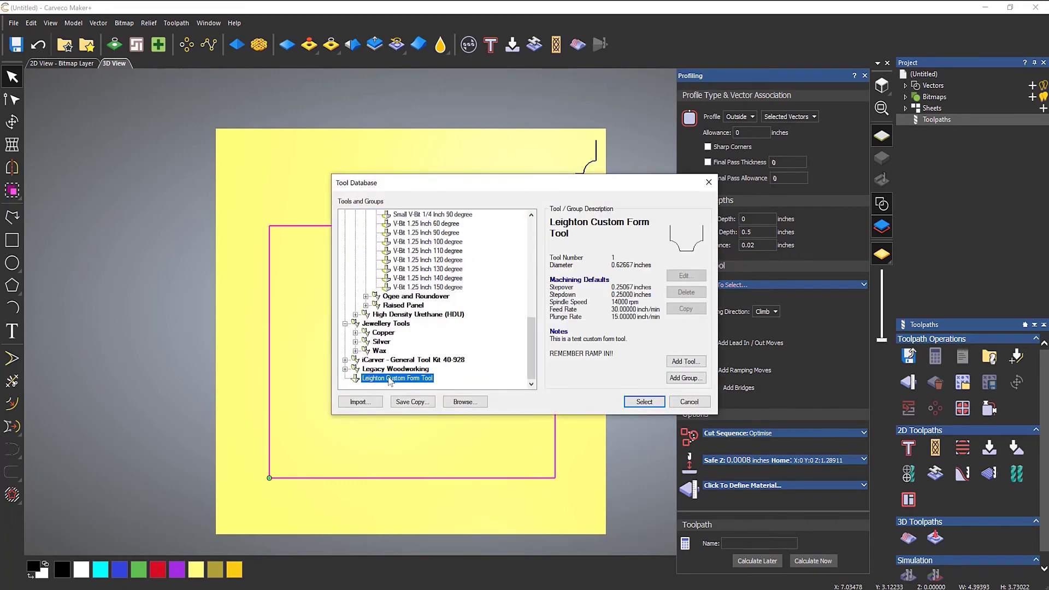
left_click(645, 401)
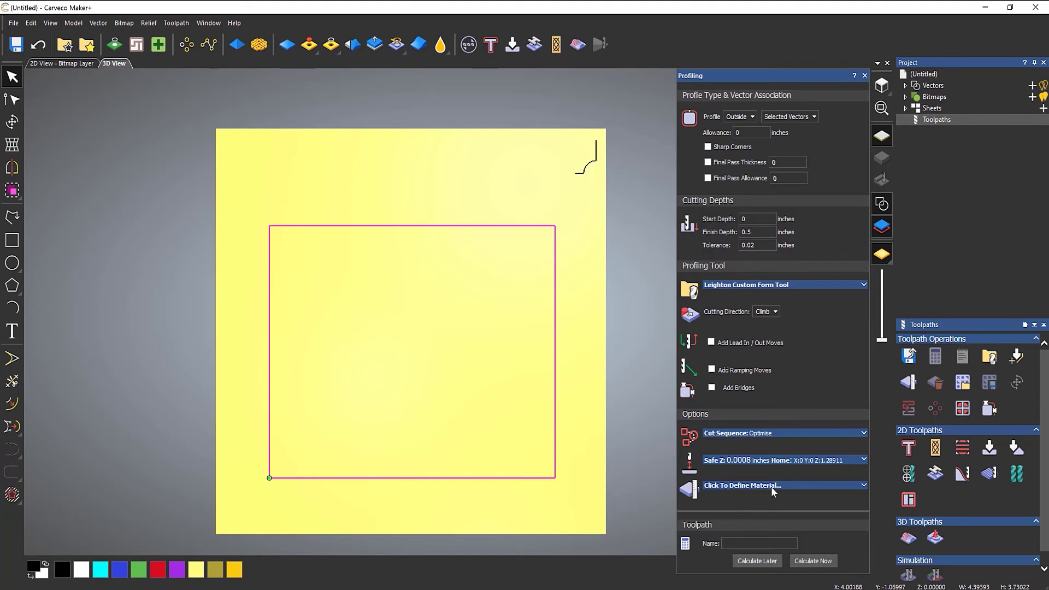
- Set the profile toolpath's safe Z to 0.5 inches and its home Z to 1 inch
left_click(773, 461)
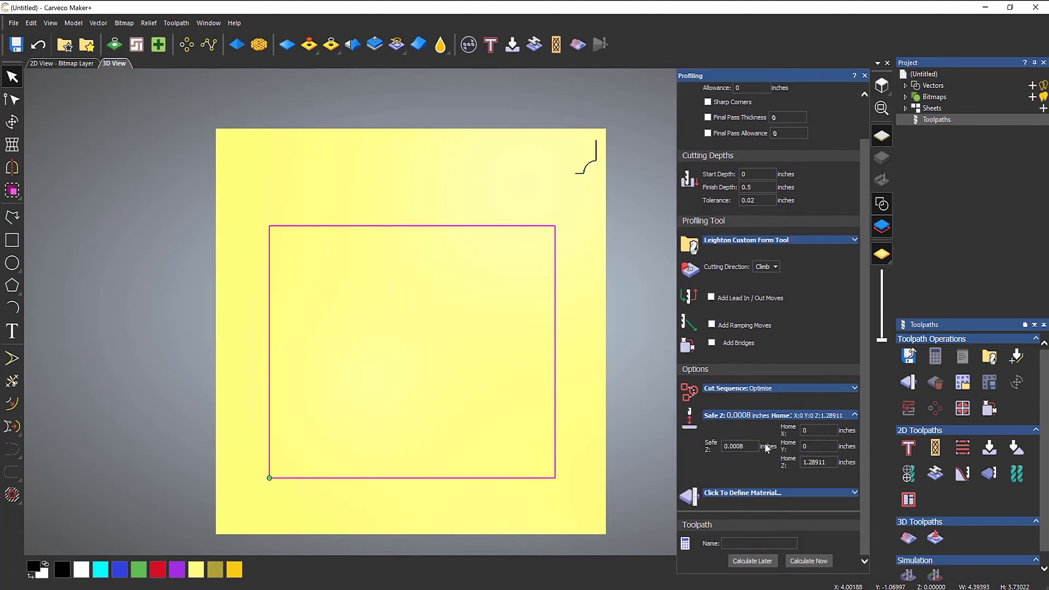
left_click(745, 446)
left_click_drag(748, 446, 679, 442)
type("0.5")
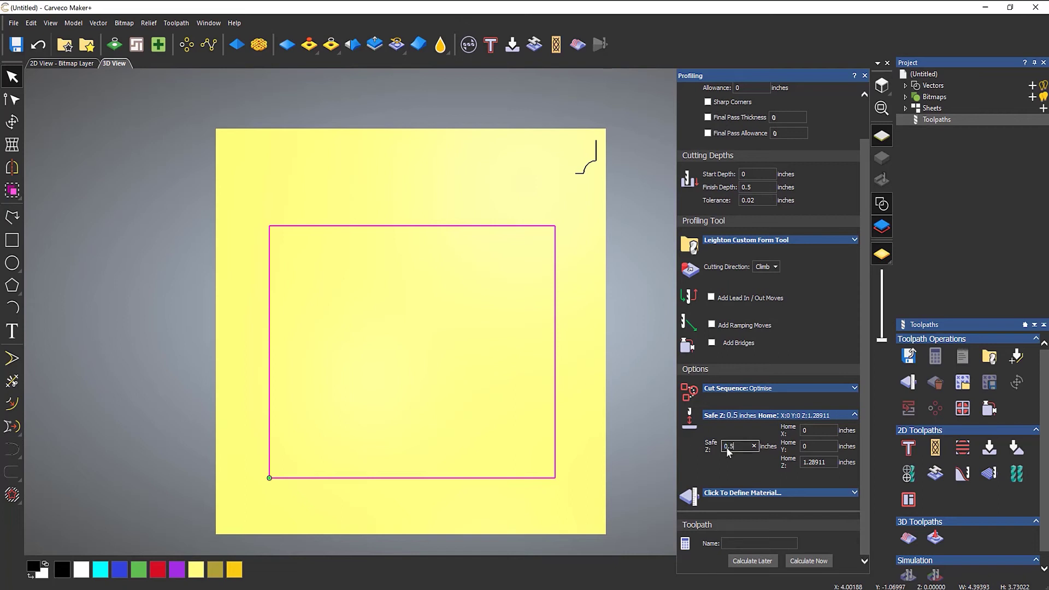
left_click(823, 461)
left_click_drag(823, 462, 803, 462)
type("1")
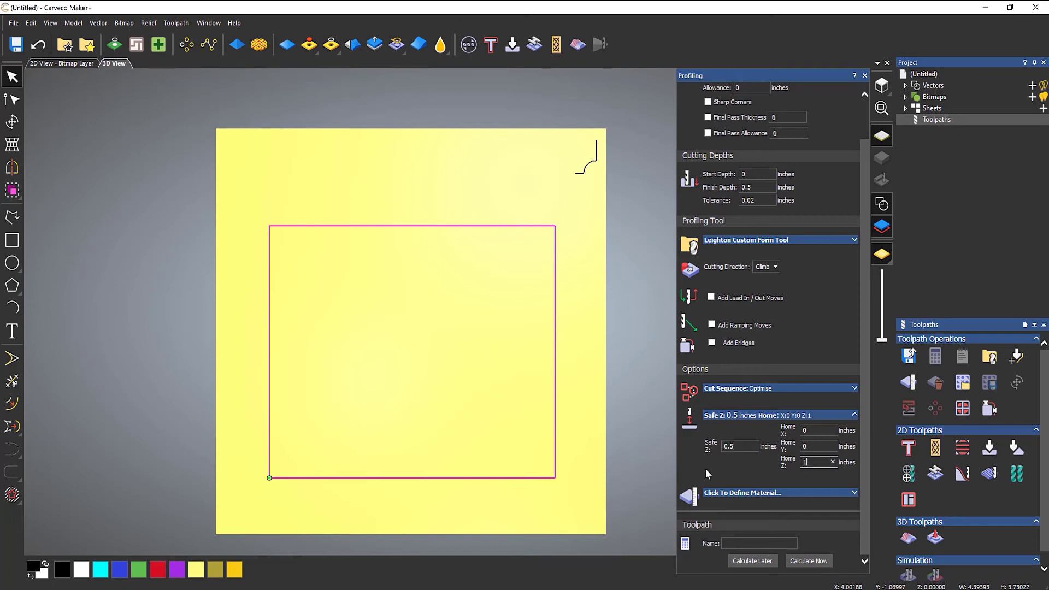
- Define the material thickness as 0.5 inches and calculate the profile toolpath
left_click(767, 493)
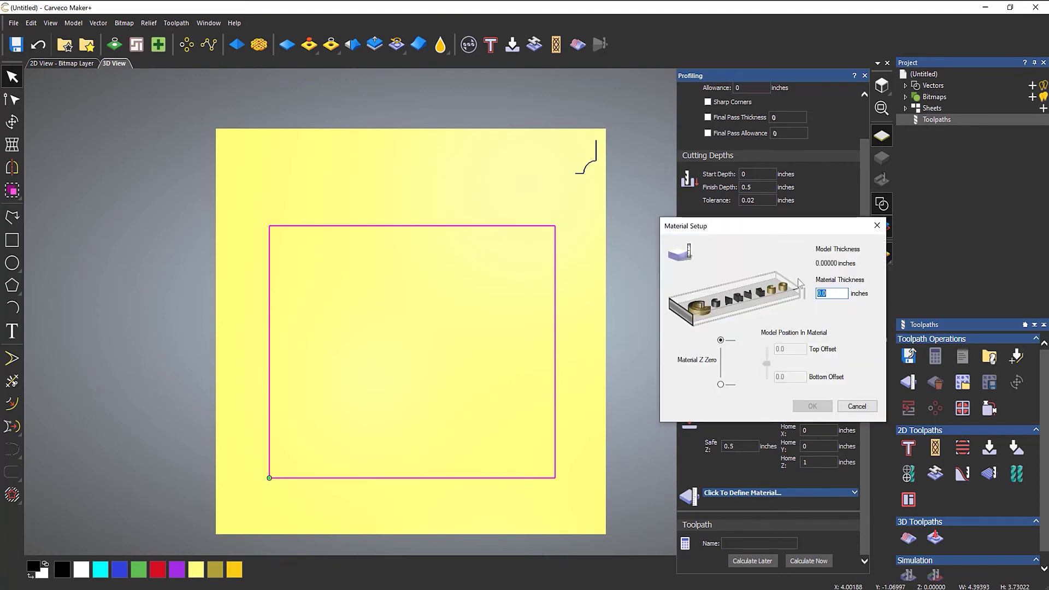
type("1")
key("BackSpace")
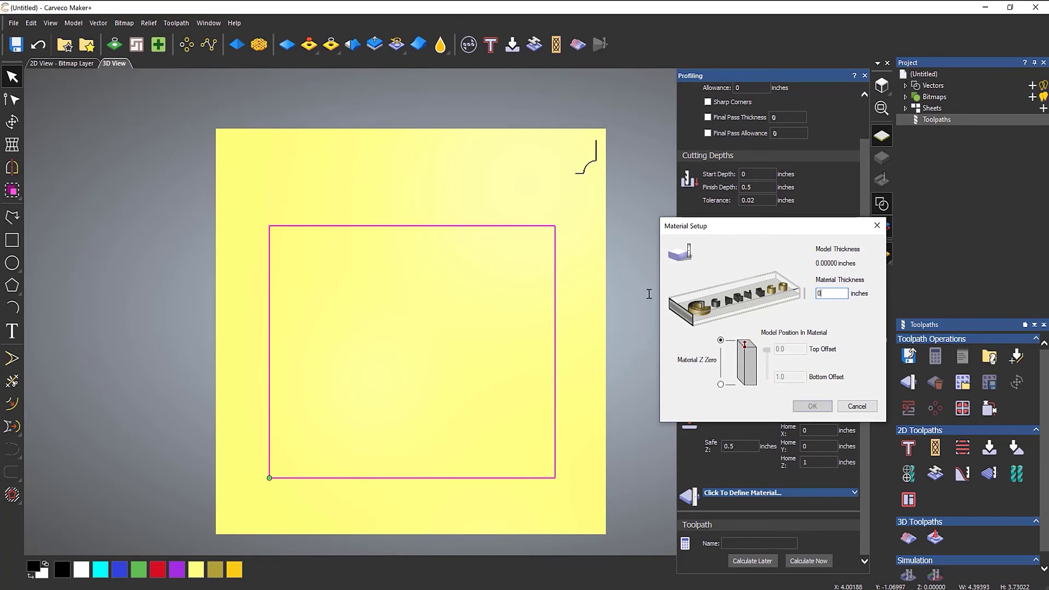
type("0.5")
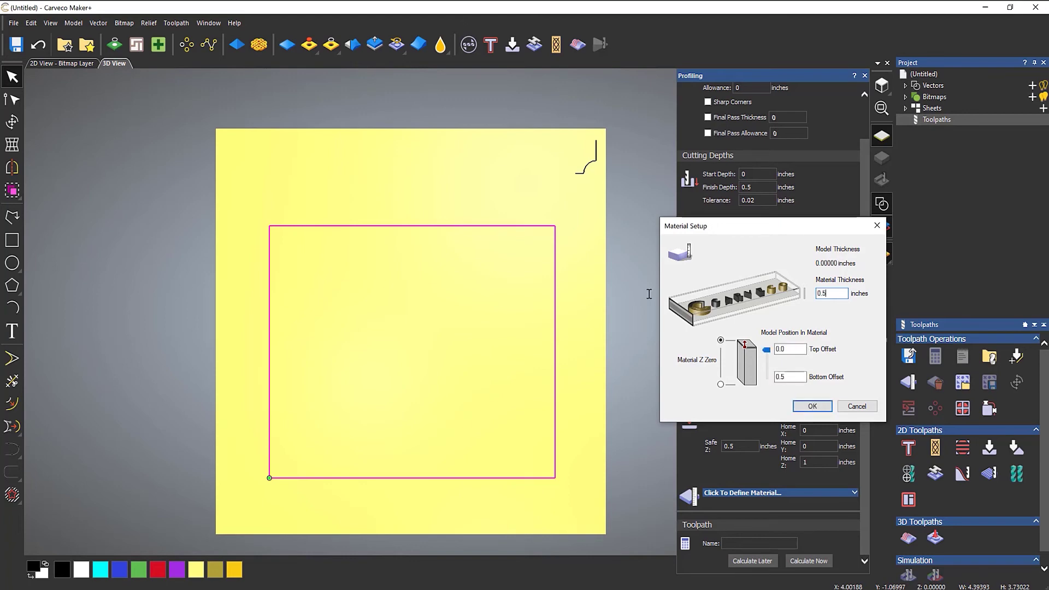
left_click(809, 405)
left_click(813, 561)
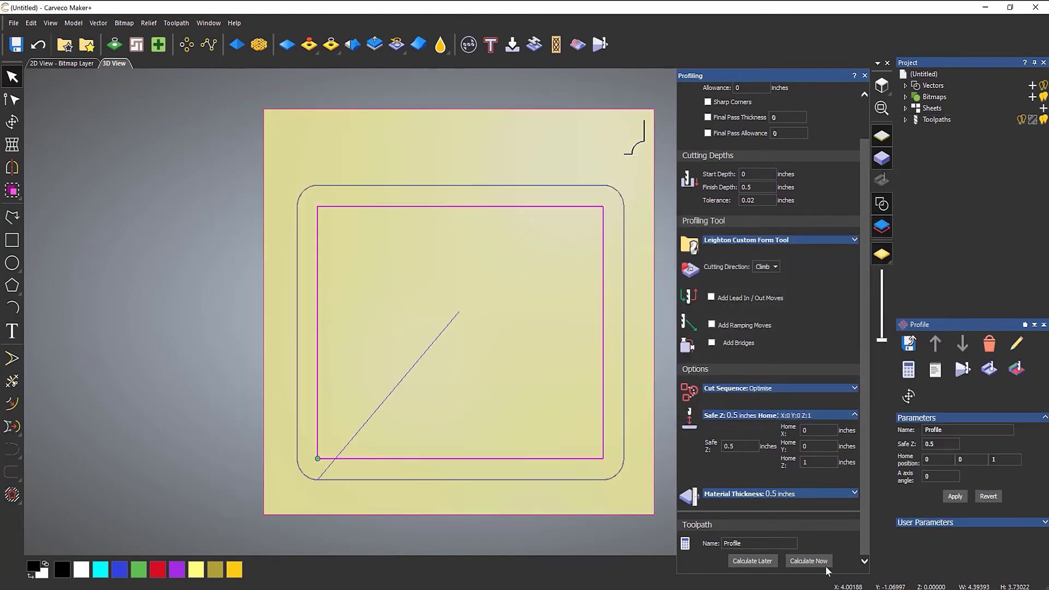
left_click(864, 75)
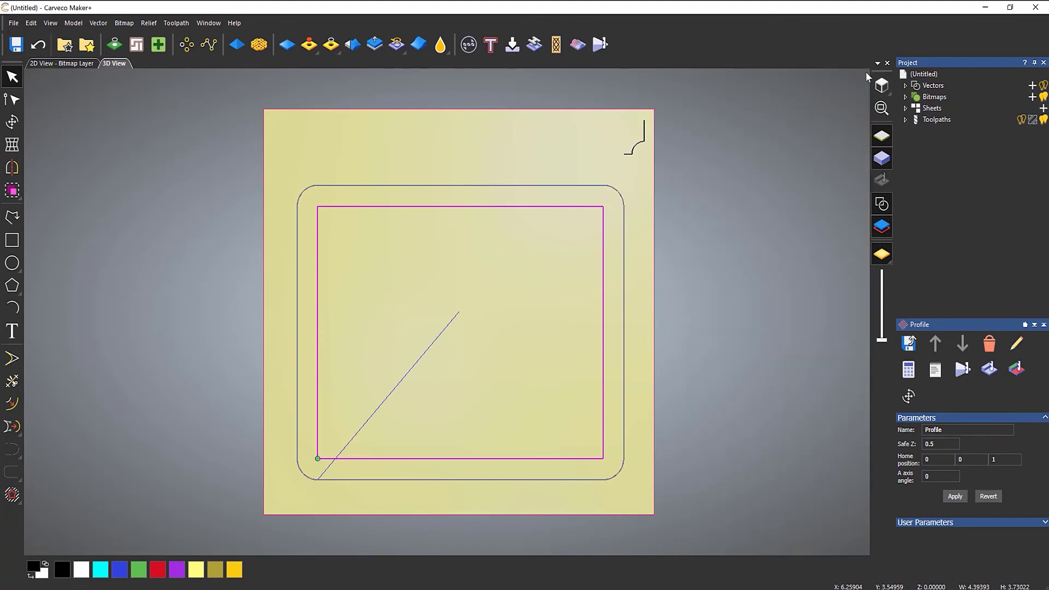
- Open the simulation controls for the Profile toolpath and accept the simulation setup
left_click(905, 119)
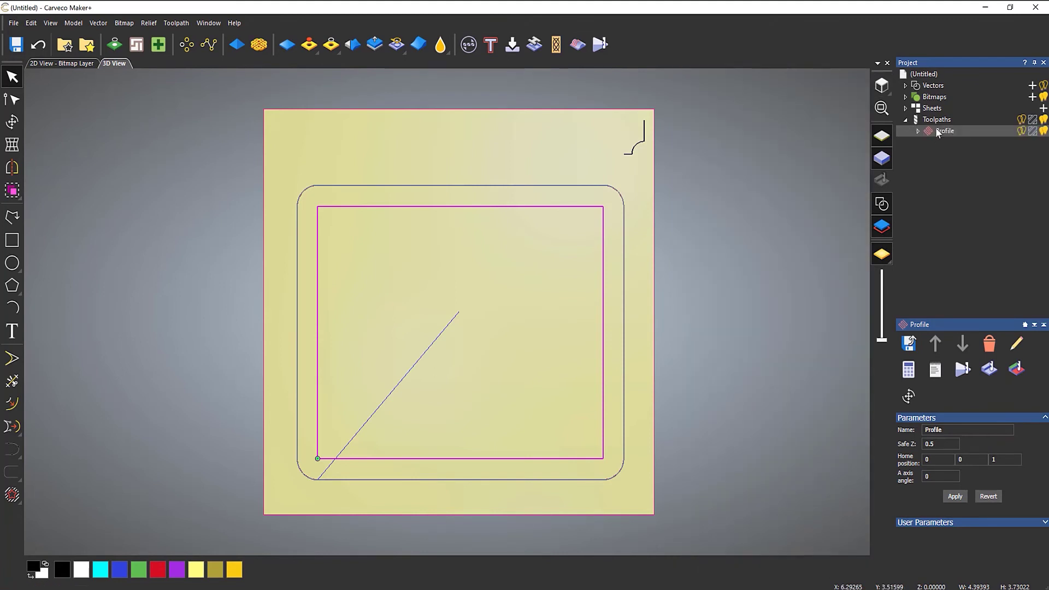
right_click(935, 128)
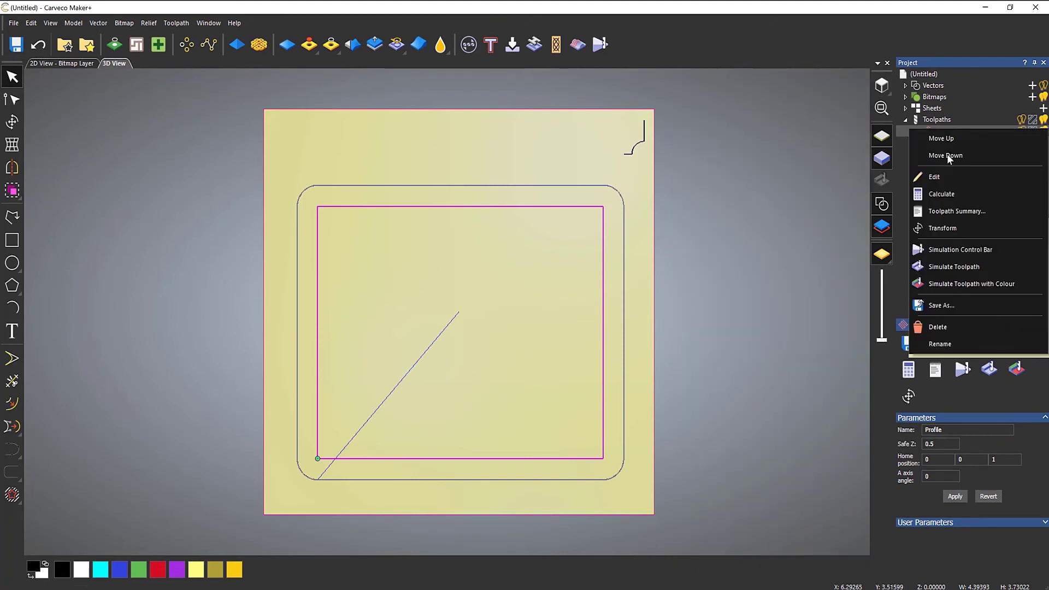
left_click(952, 251)
left_click(571, 399)
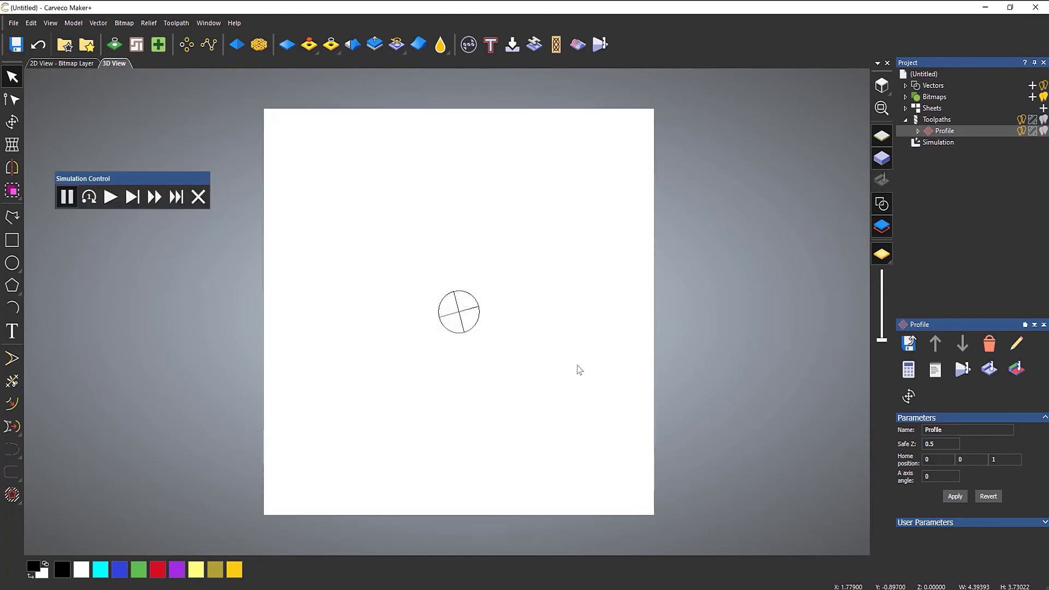
- Play the Profile toolpath simulation at normal speed and examine the cut made by the custom form tool
left_click_drag(576, 364, 614, 173)
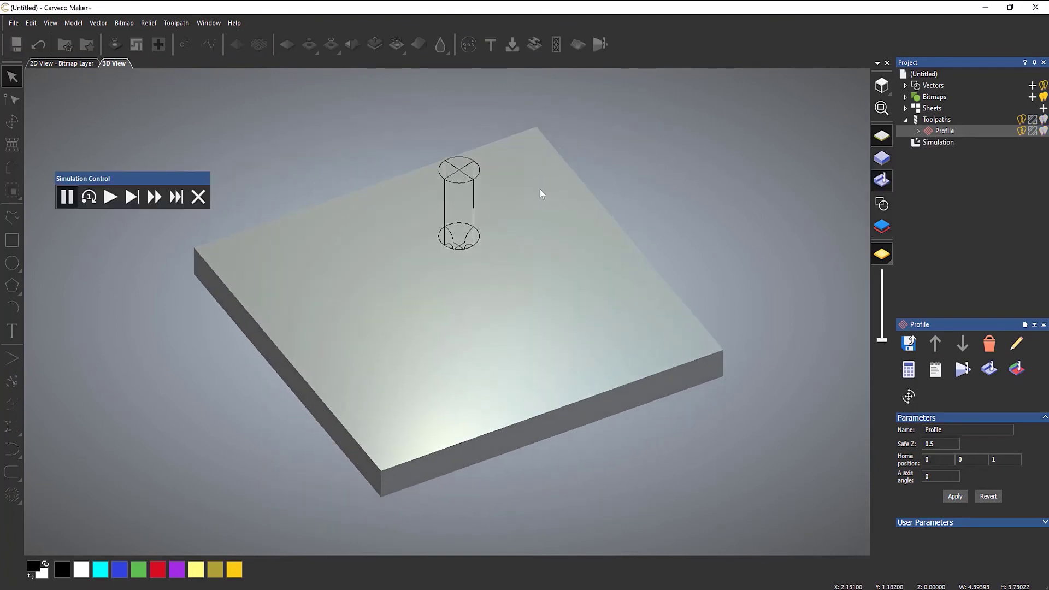
left_click_drag(539, 191, 575, 94)
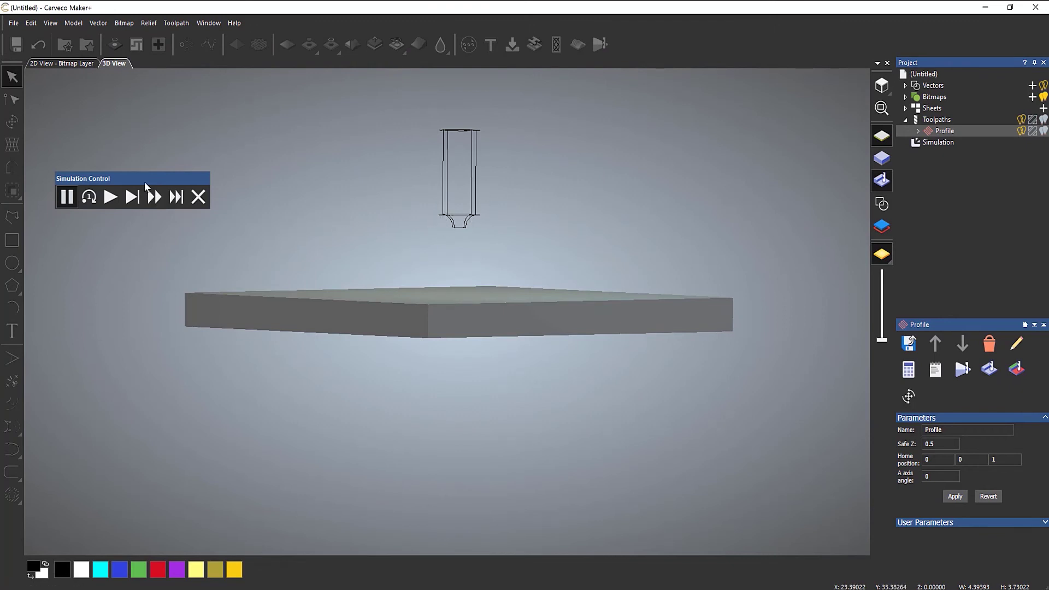
left_click_drag(144, 181, 134, 92)
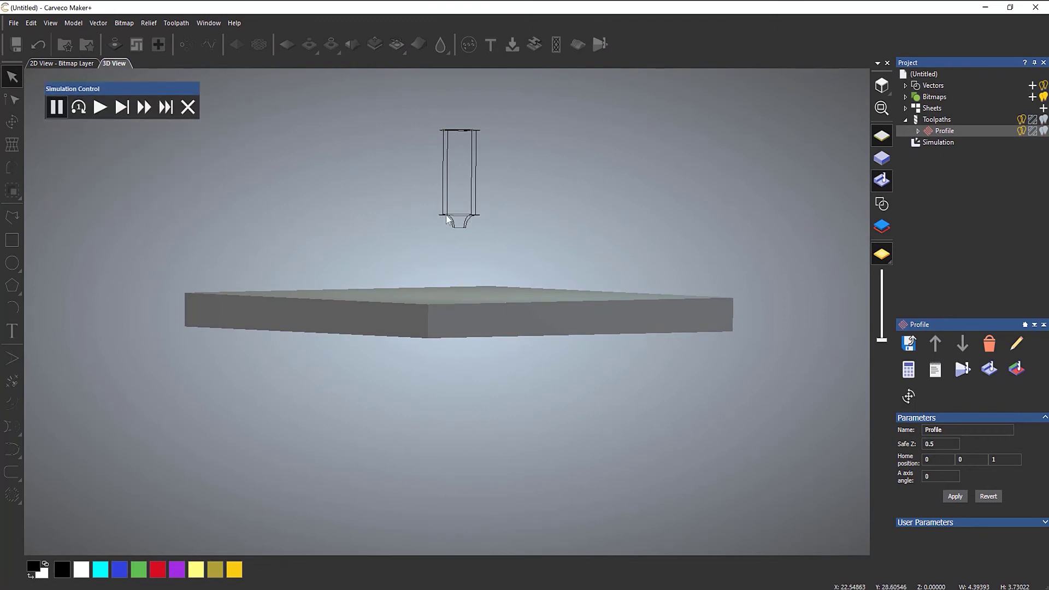
left_click_drag(480, 261, 513, 345)
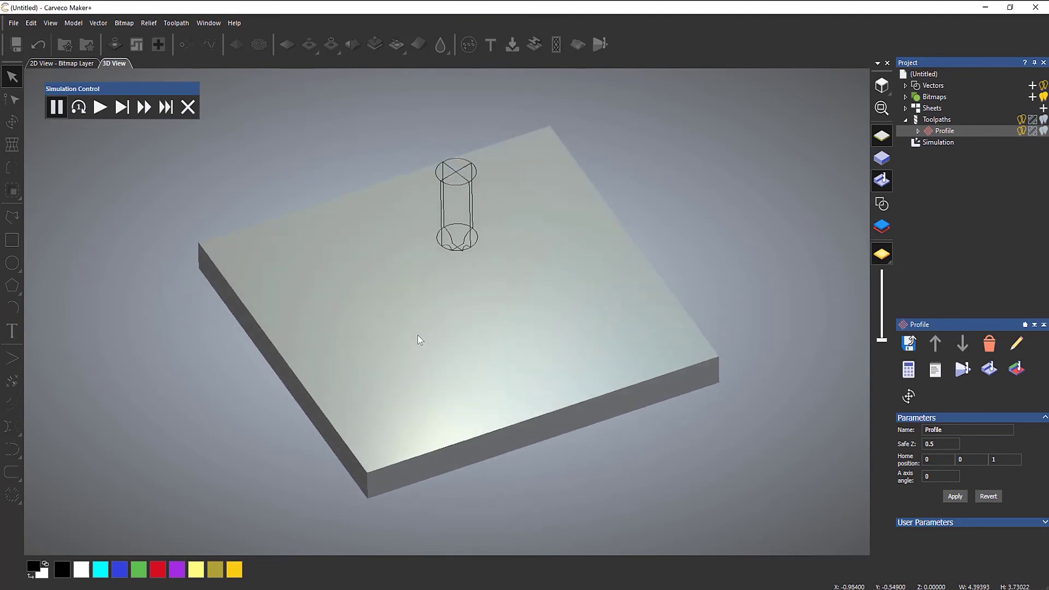
left_click(100, 107)
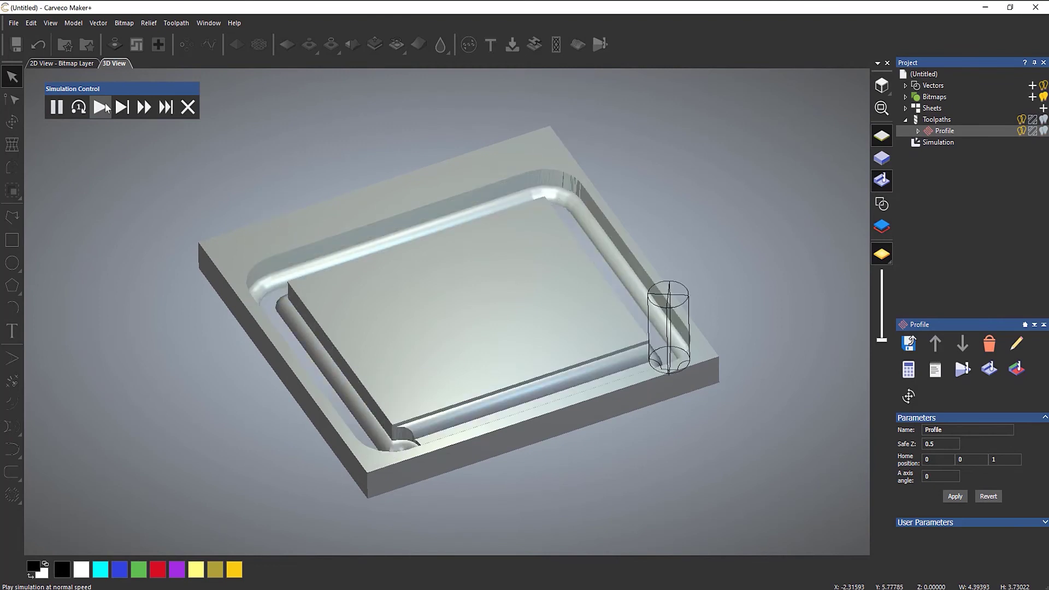
left_click_drag(468, 375, 494, 385)
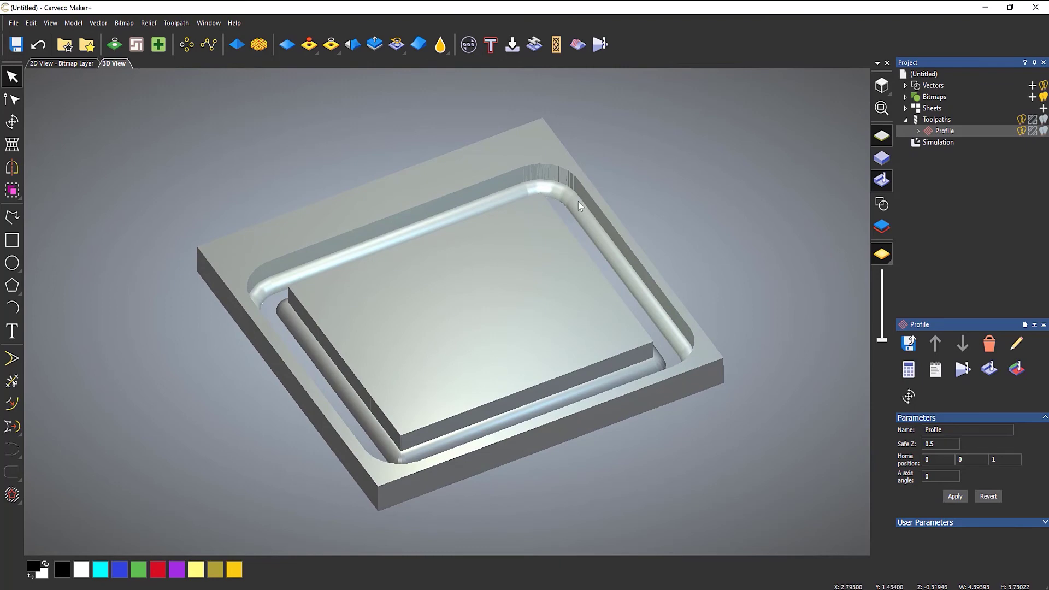
- Reopen the Profile toolpath for editing and show the settings of its custom form tool
left_click(919, 132)
double_click(945, 132)
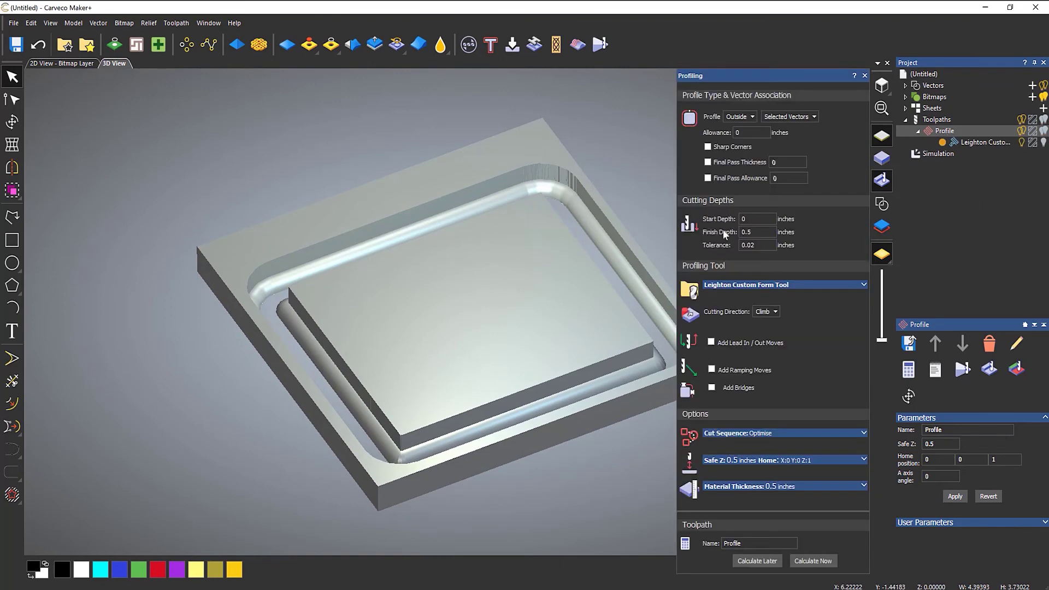
left_click(746, 284)
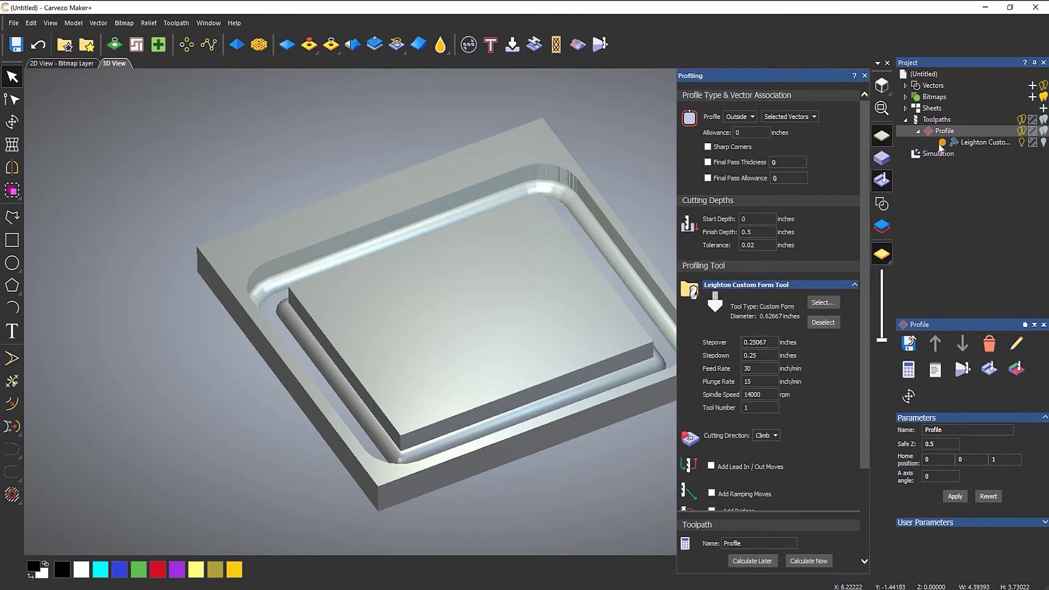
- Review the custom form tool's parameters in the Tool Database and leave it without making changes
left_click(936, 120)
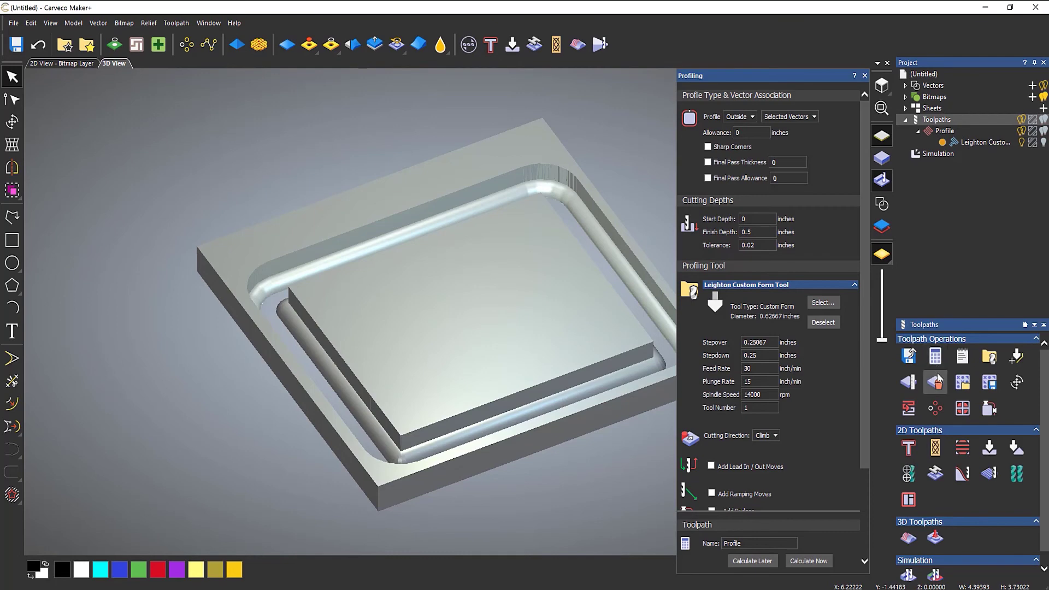
left_click(988, 356)
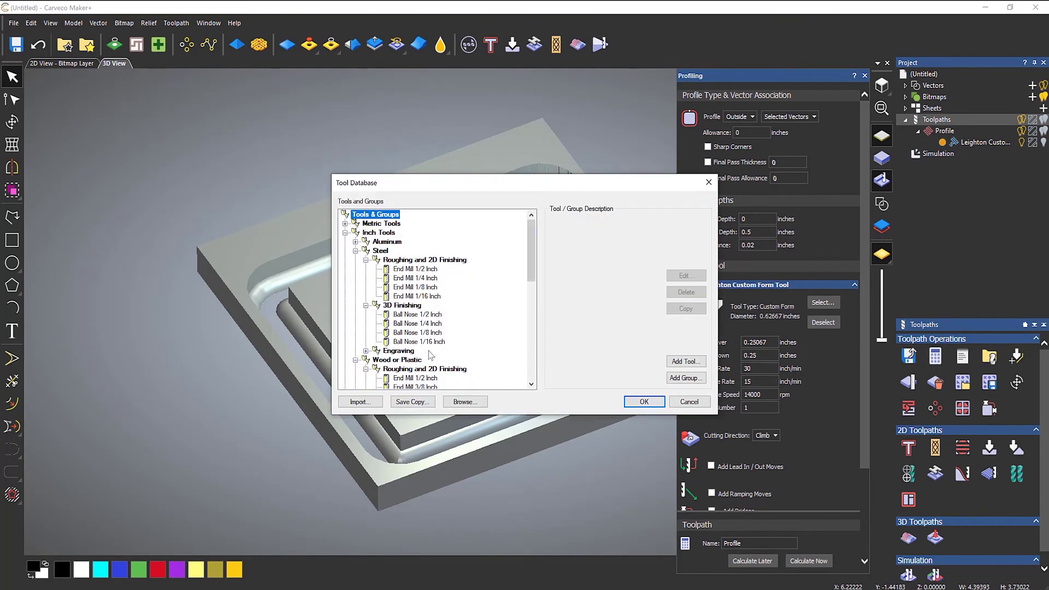
scroll(432, 356, "down", 3)
left_click(404, 381)
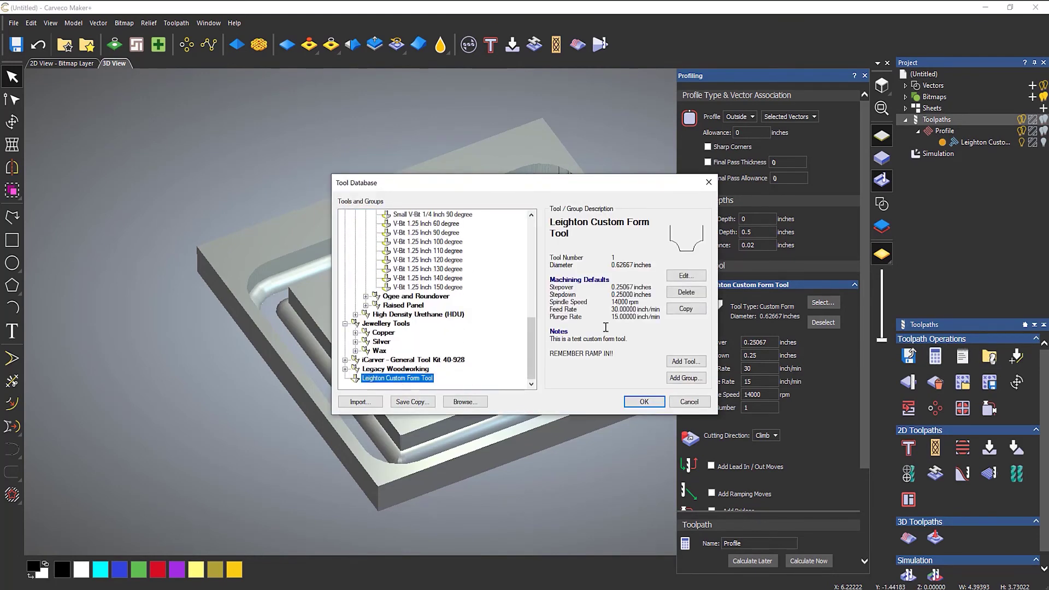
left_click(686, 277)
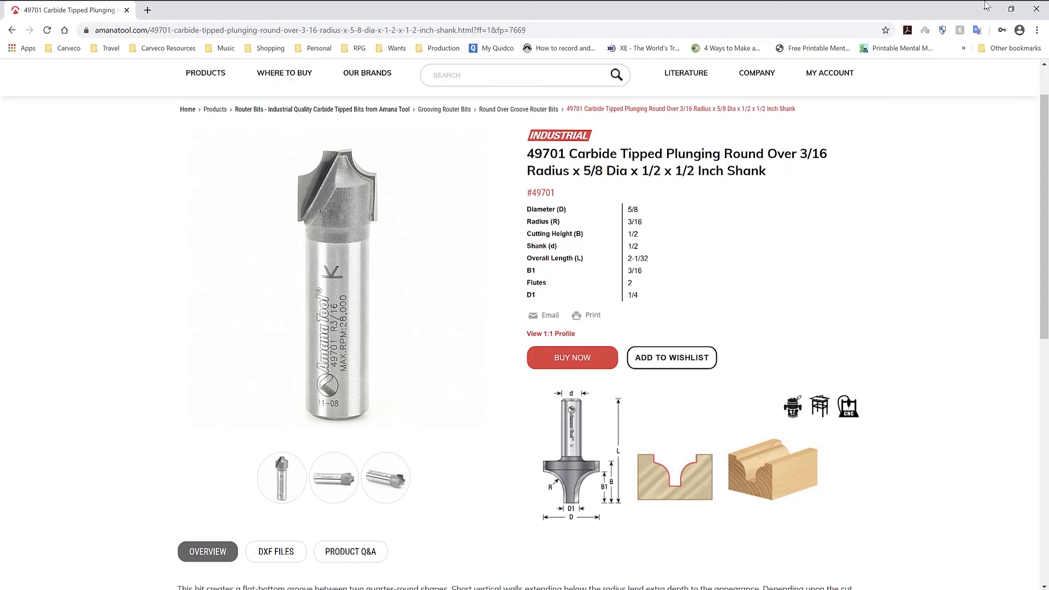
left_click(987, 8)
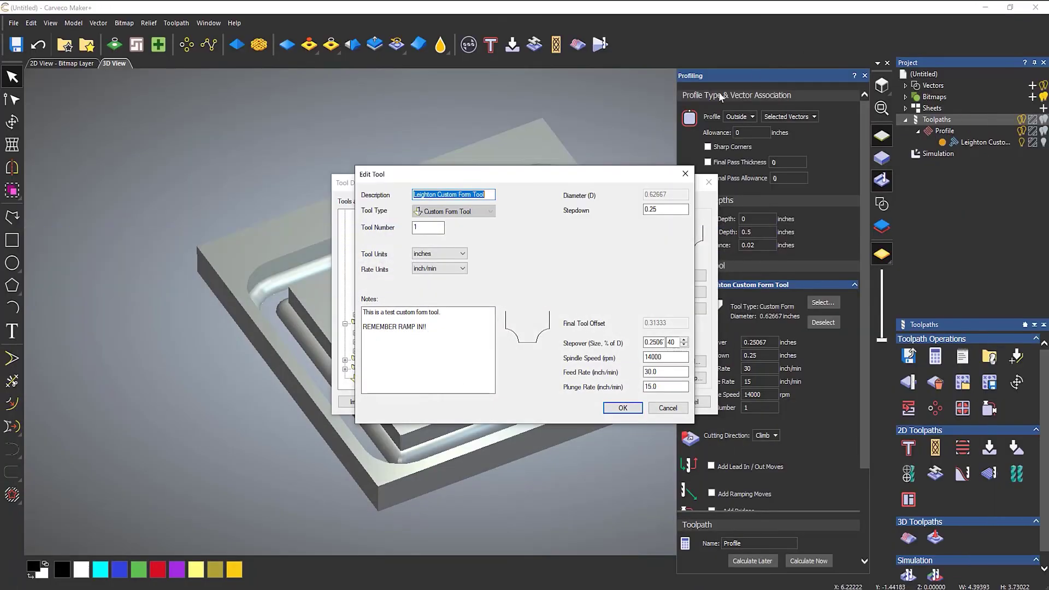
left_click(666, 408)
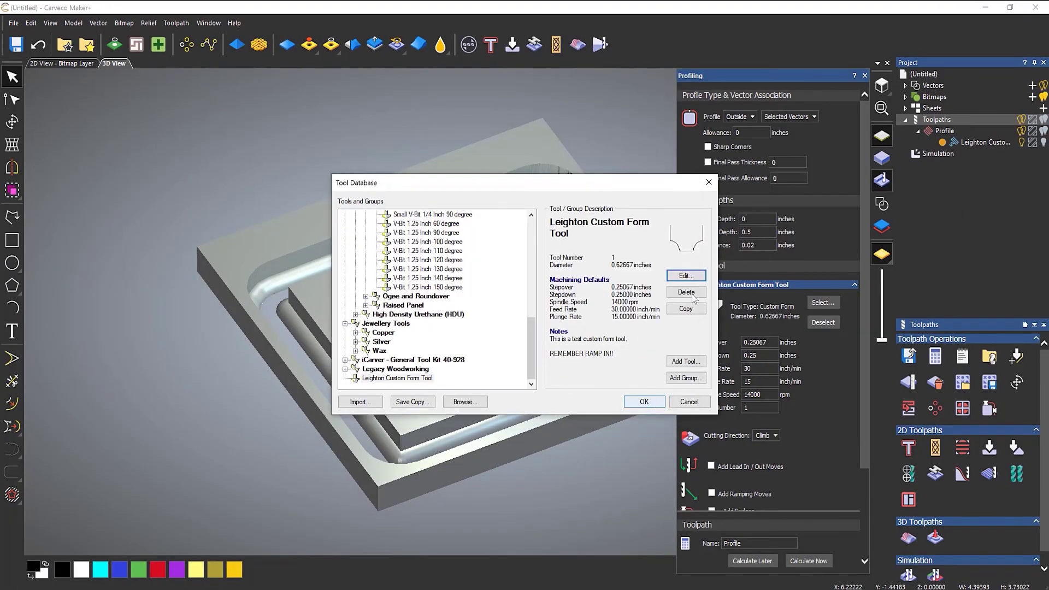
left_click(689, 402)
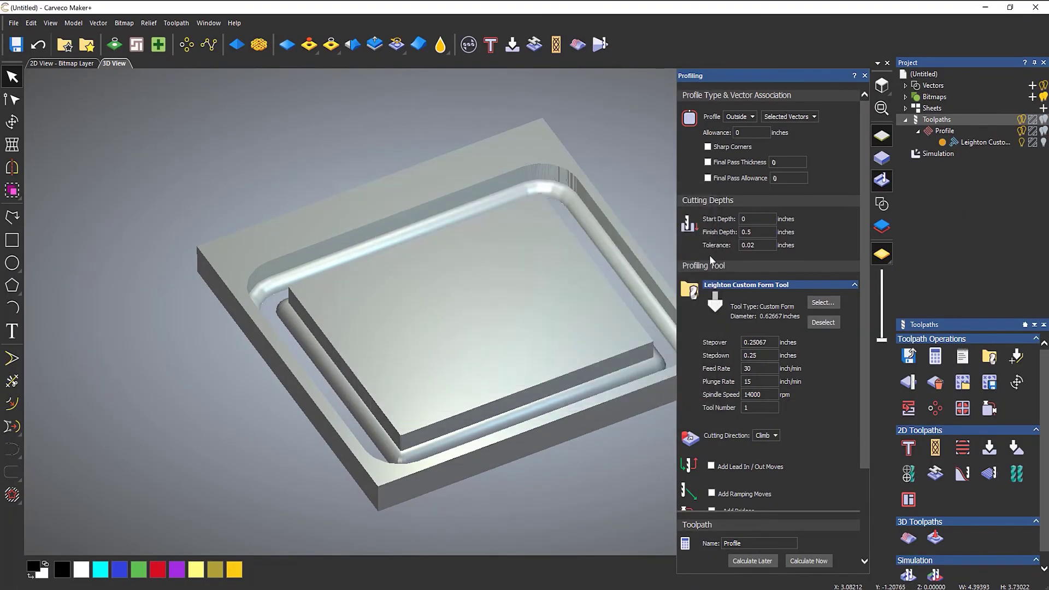
- Set the profile toolpath's finish depth to 0.188 inches and recalculate it
double_click(758, 230)
key("BackSpace")
scroll(806, 486, "down", 3)
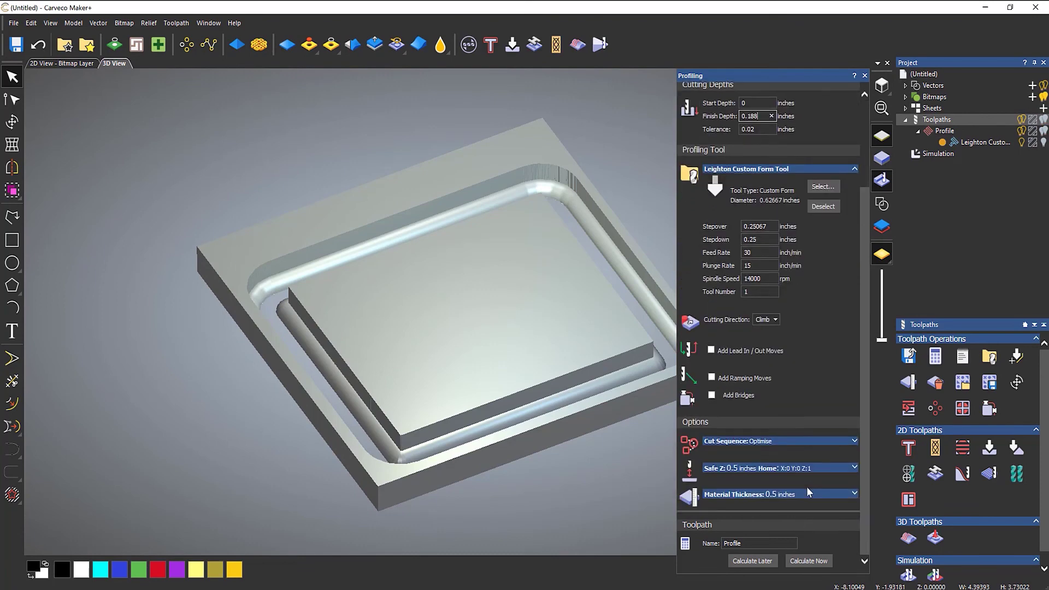
left_click(803, 563)
left_click(864, 76)
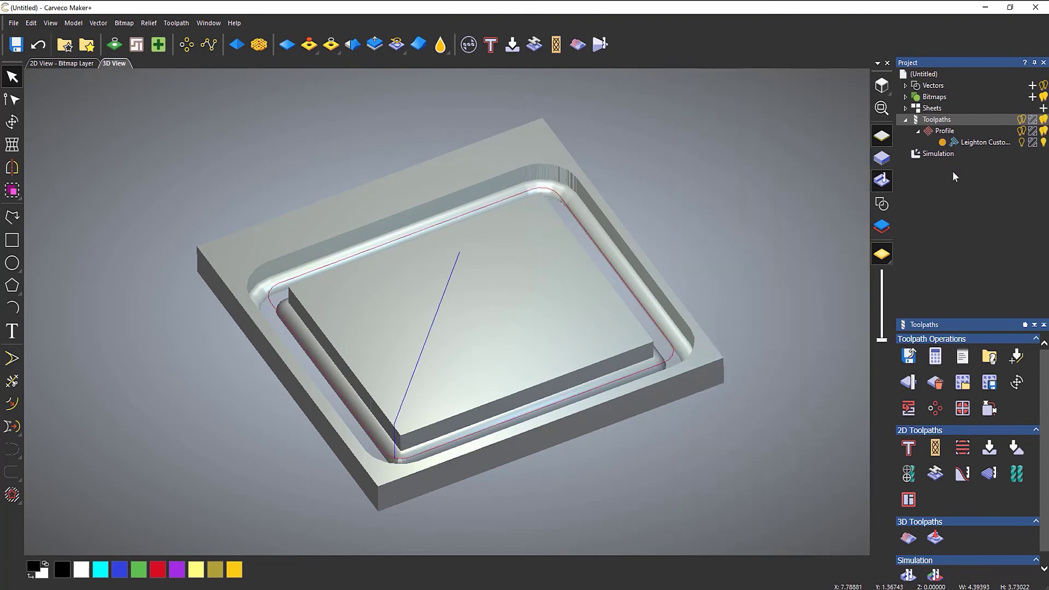
- Reset the simulation block and play the recalculated Profile toolpath on it at normal speed
right_click(938, 155)
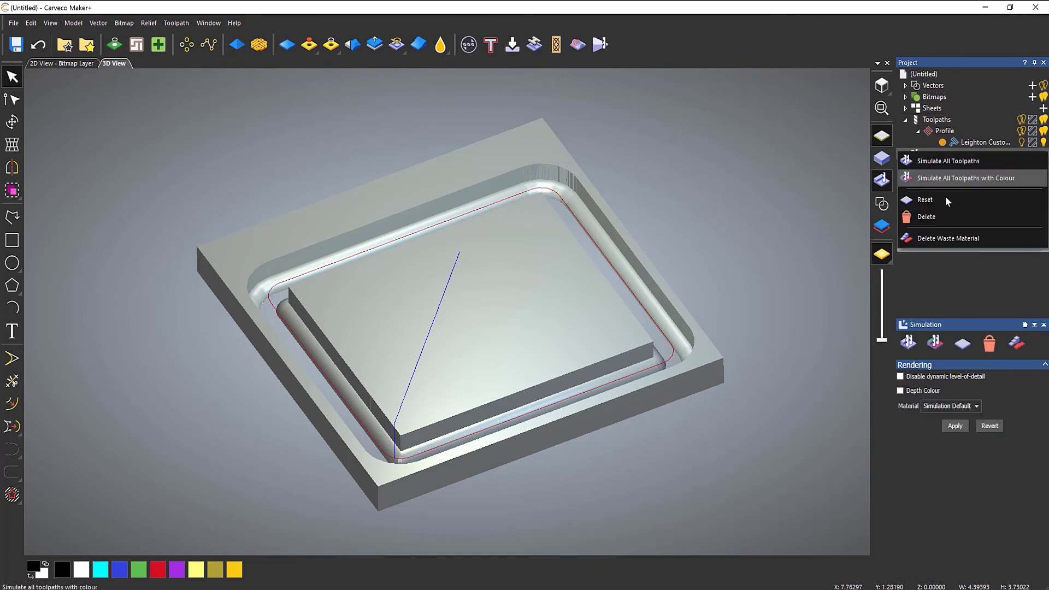
left_click(943, 201)
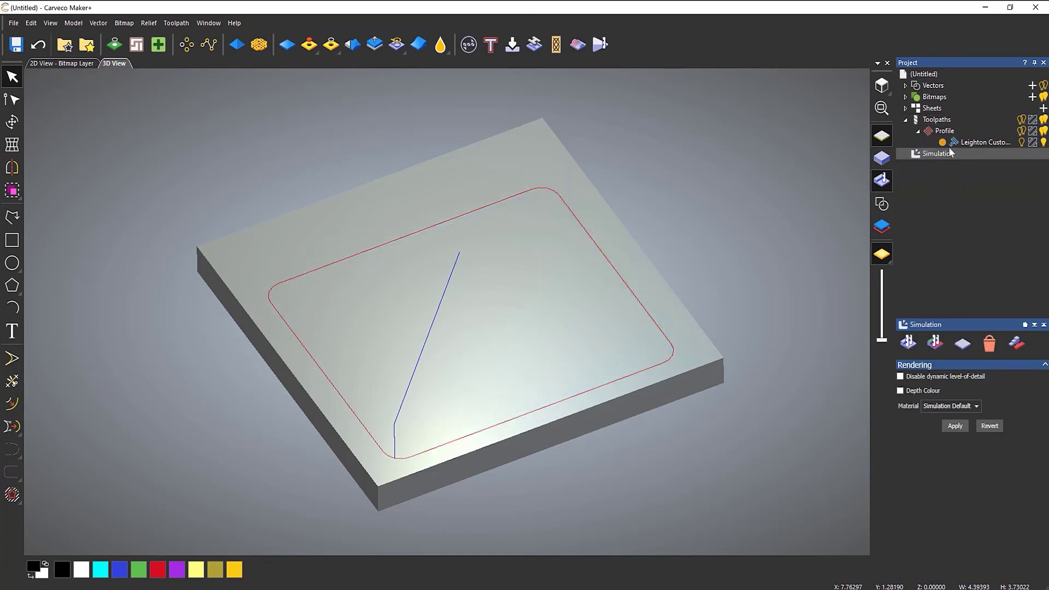
right_click(945, 130)
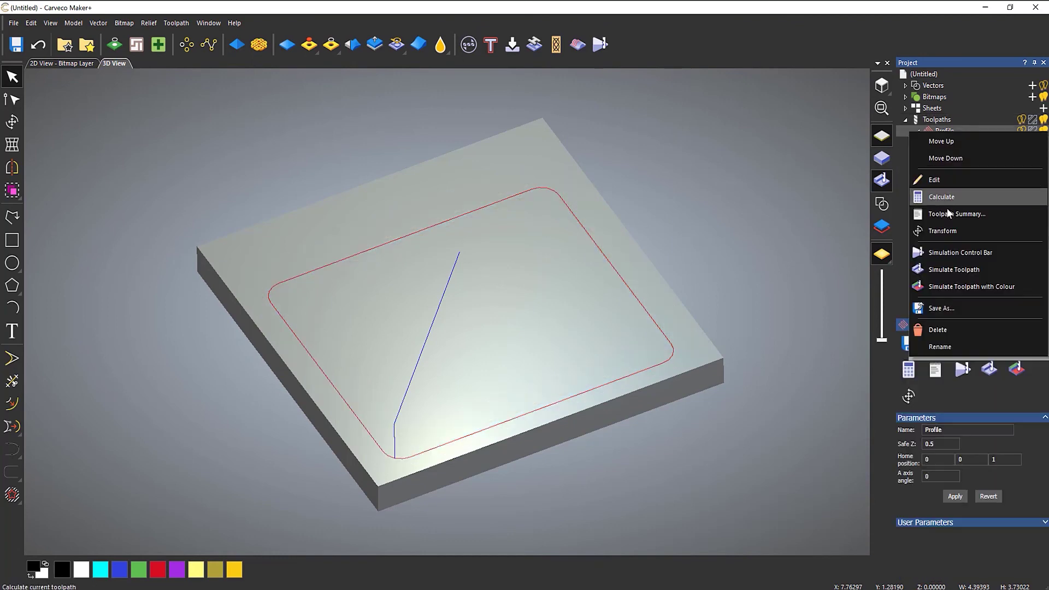
left_click(960, 252)
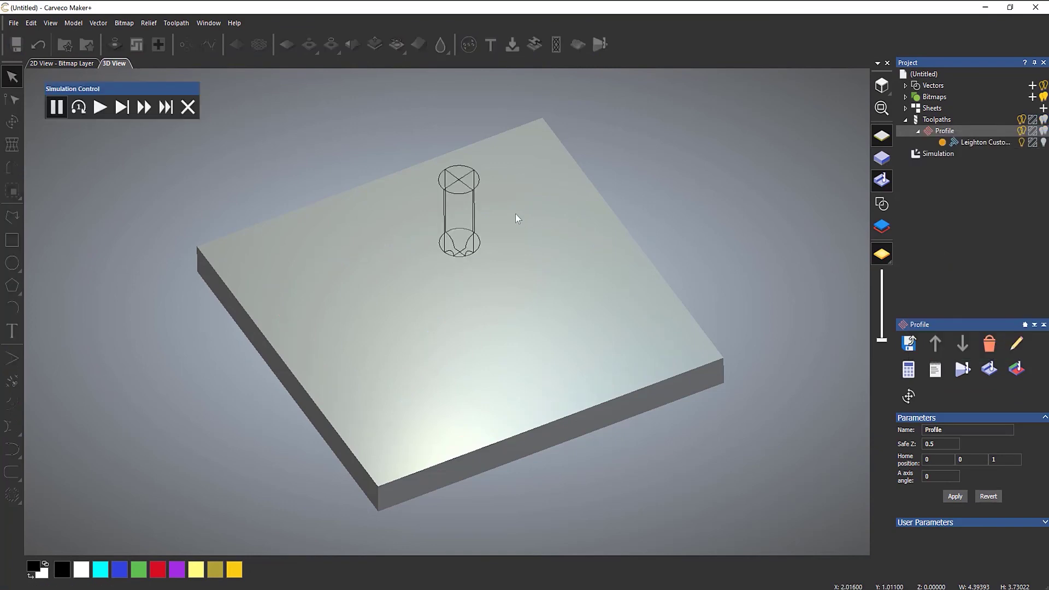
left_click(105, 109)
left_click(105, 109)
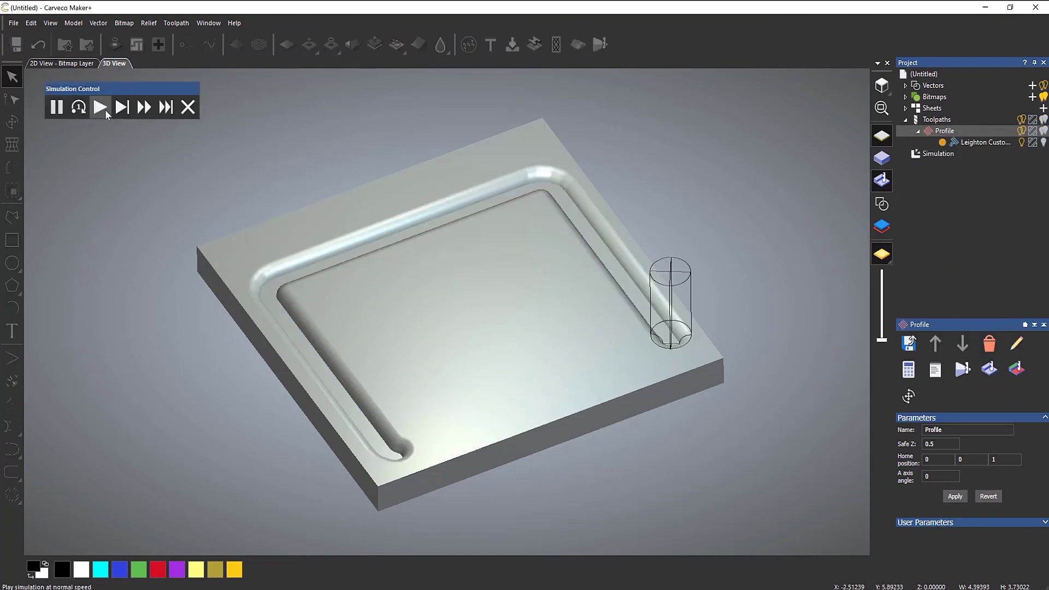
- Examine the simulated groove in 3D and its corners close up from above
left_click_drag(447, 260, 466, 306)
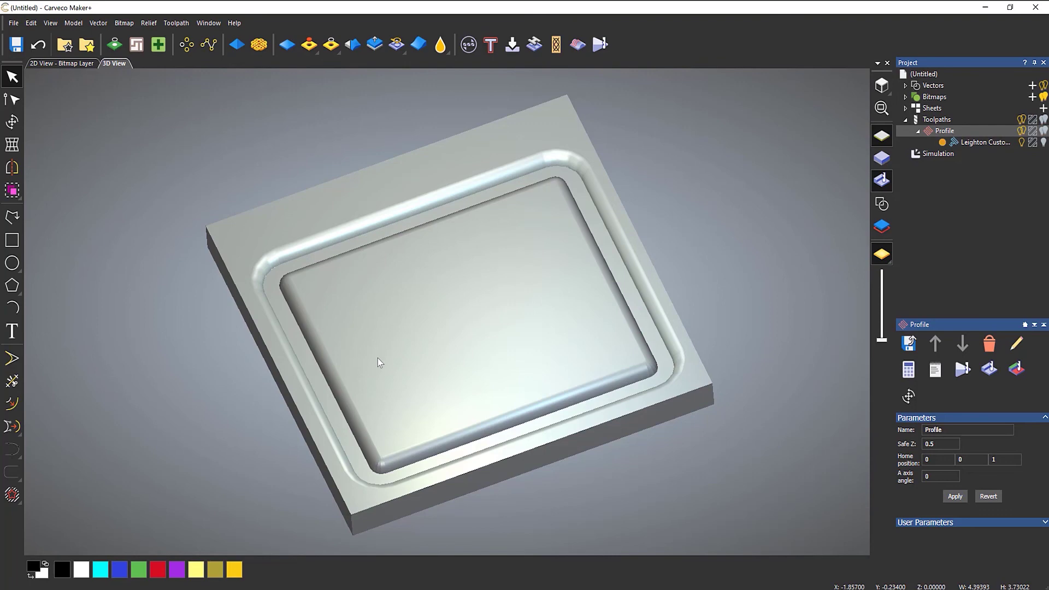
left_click_drag(480, 384, 530, 360)
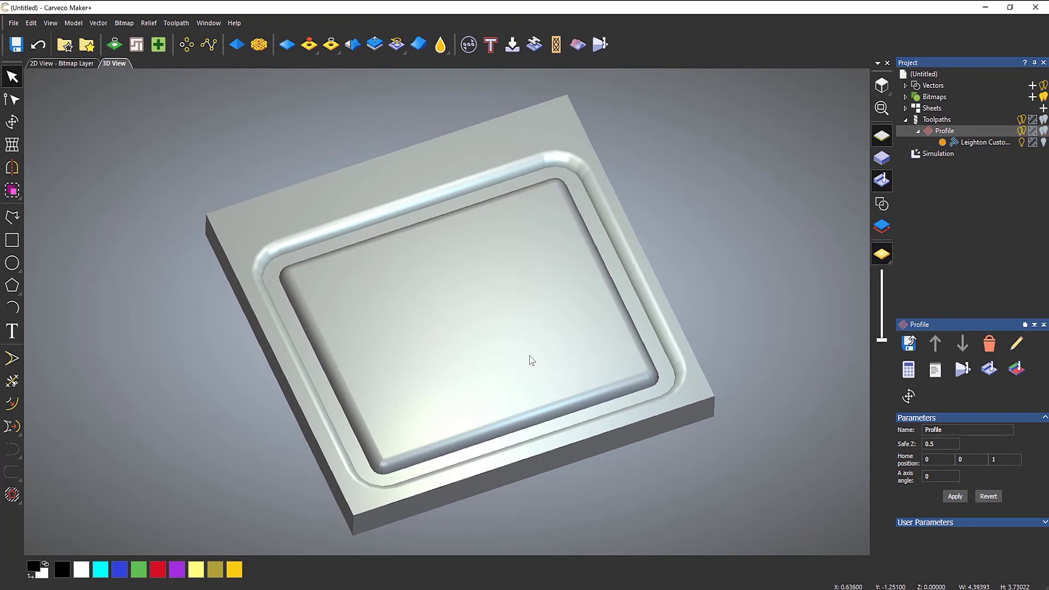
left_click(876, 88)
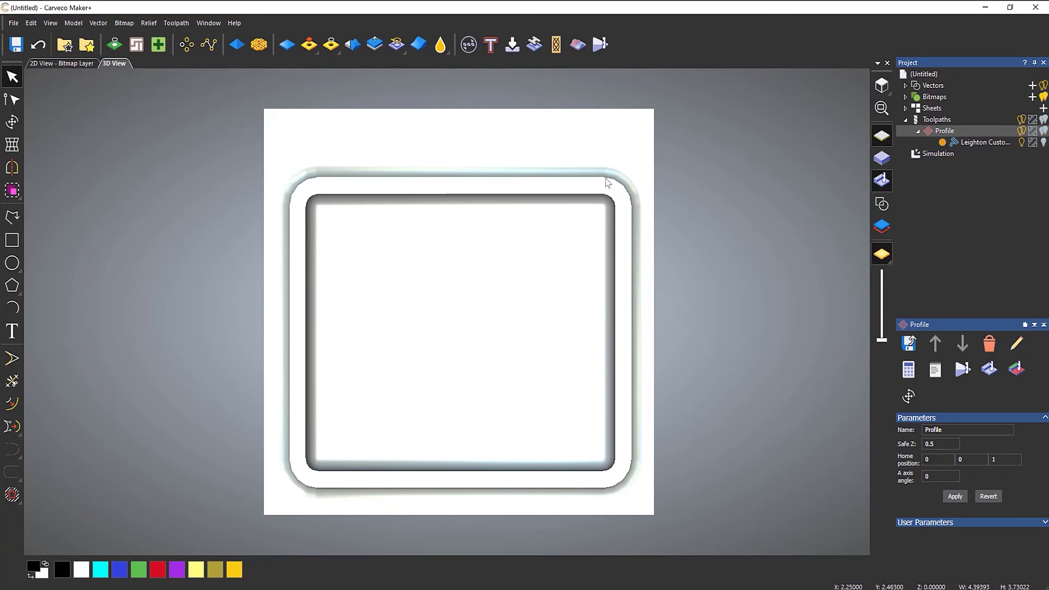
scroll(606, 179, "up", 5)
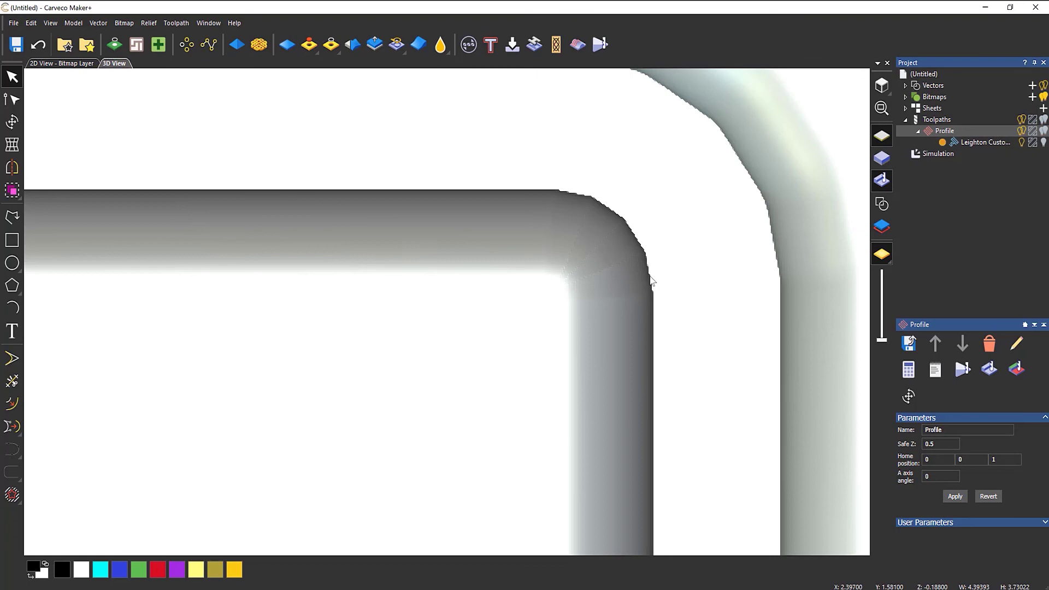
scroll(546, 262, "down", 5)
scroll(404, 377, "up", 4)
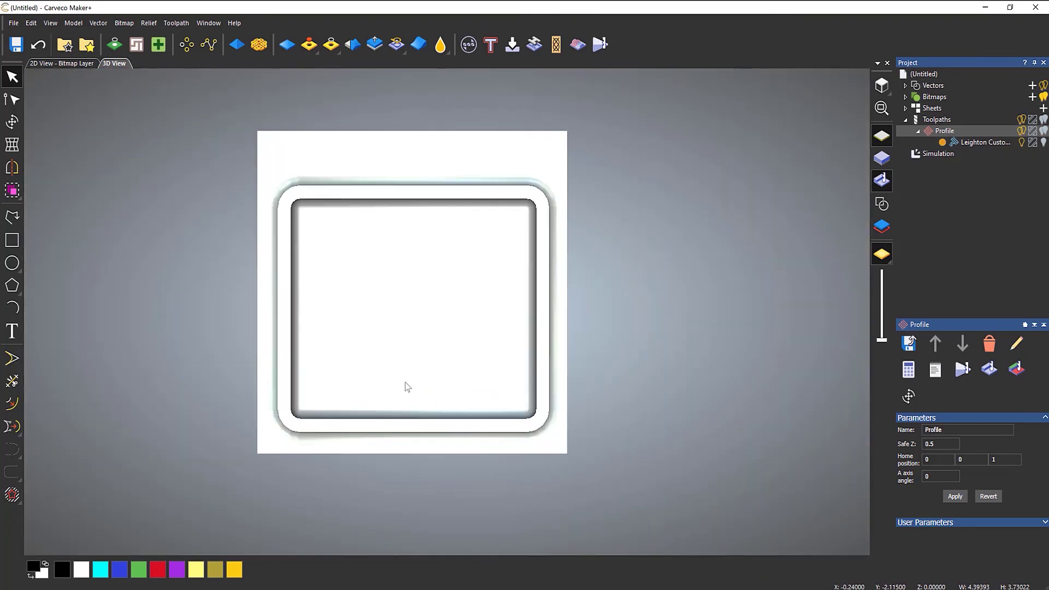
- Enable sharp corners for the Profile toolpath and recalculate it
double_click(949, 135)
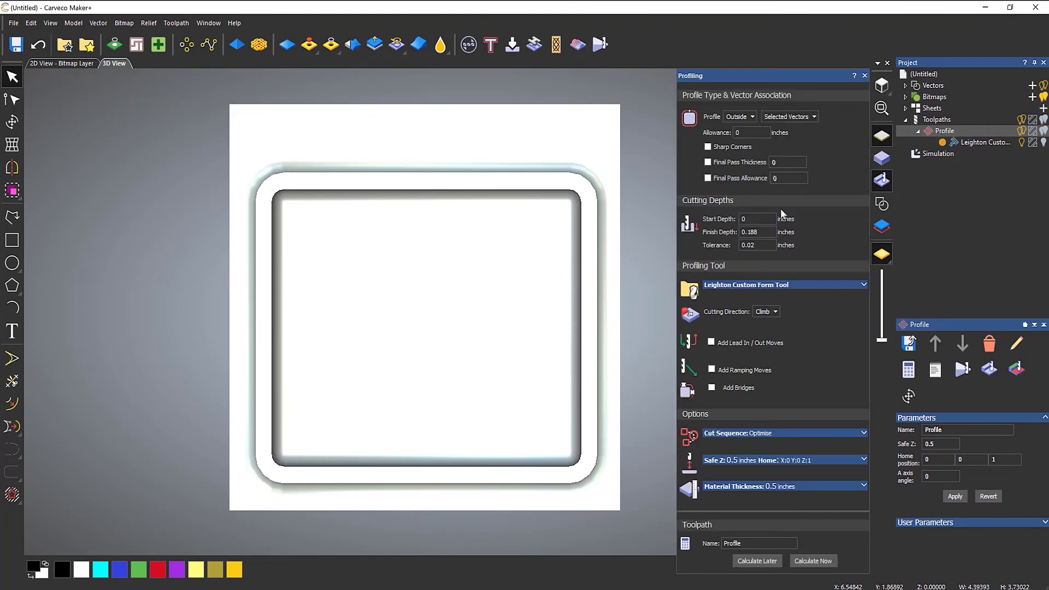
left_click(707, 147)
left_click(831, 563)
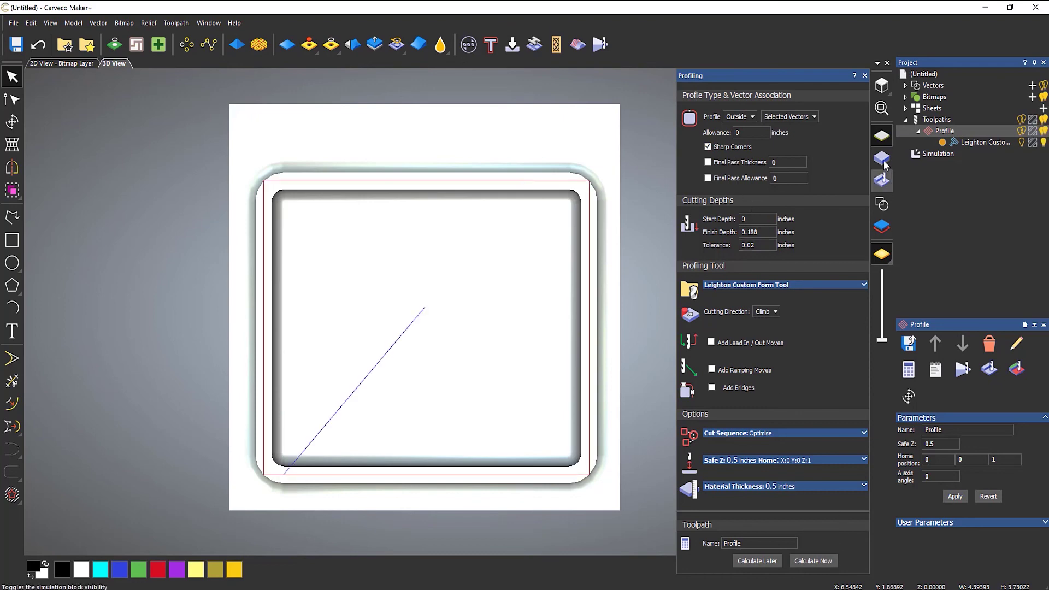
left_click(864, 75)
- Clear the previous cut from the simulation block and simulate the Profile toolpath with sharp corners
right_click(942, 157)
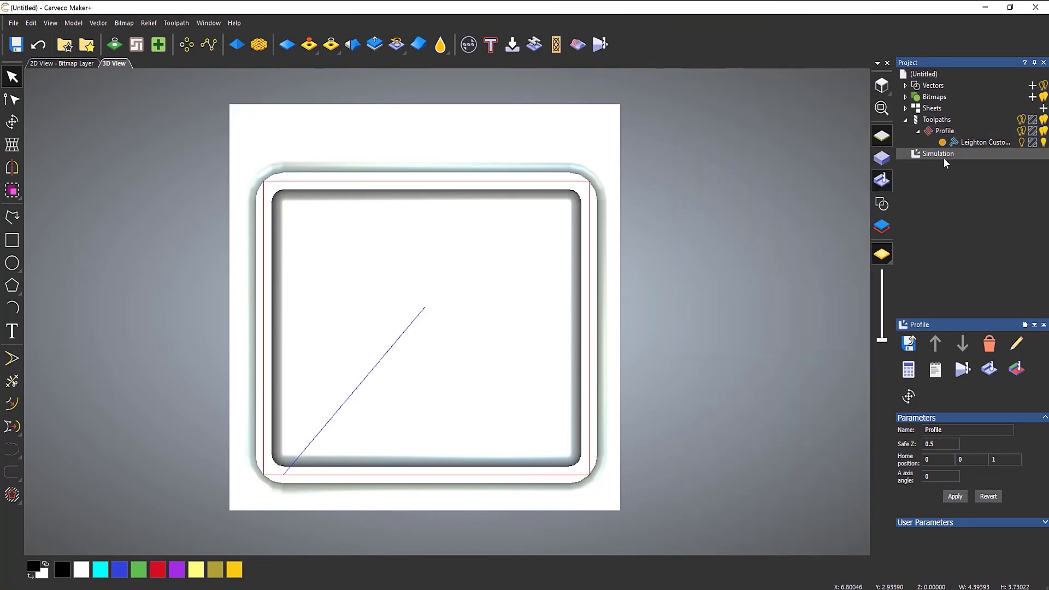
left_click(938, 209)
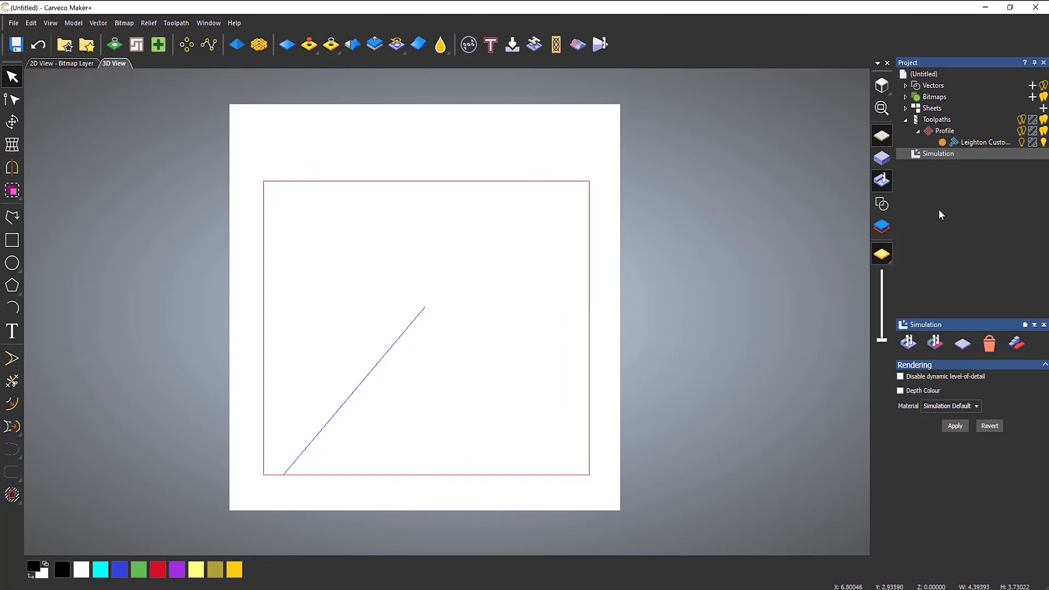
right_click(945, 131)
left_click(957, 252)
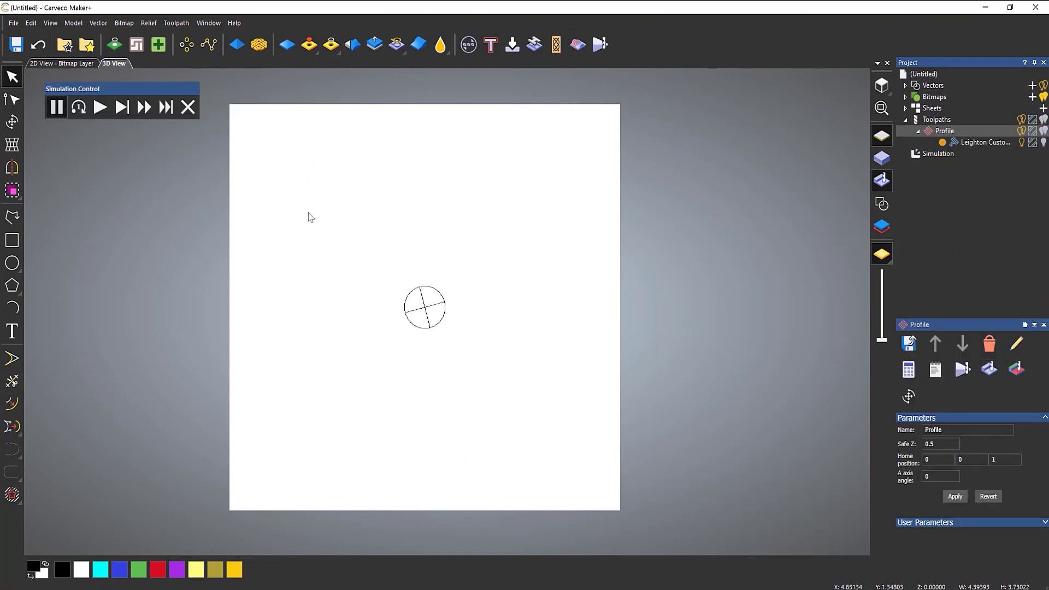
left_click(101, 109)
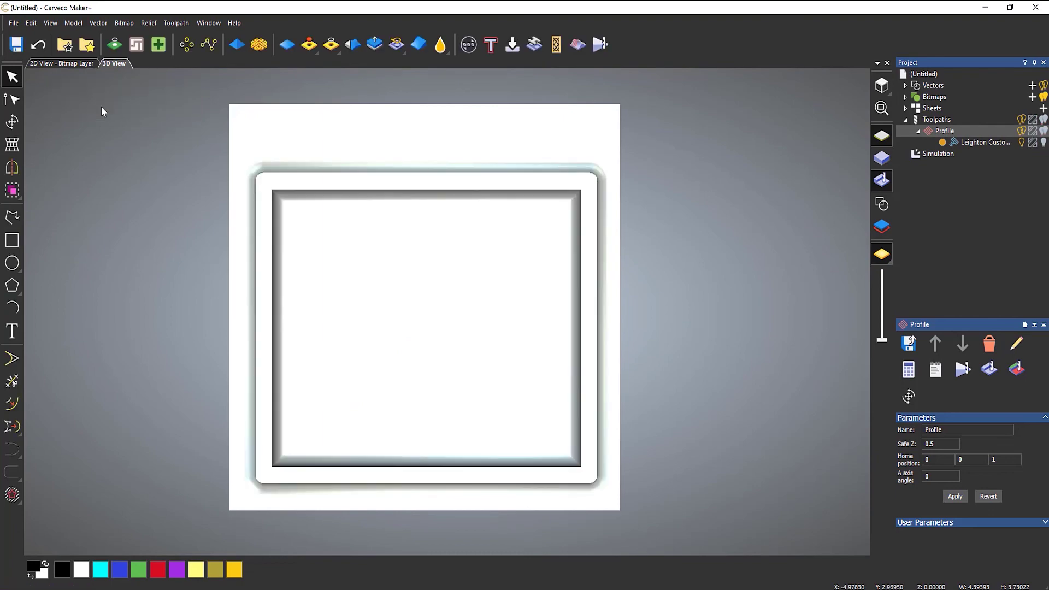
- Examine the raised panel's simulated corner and edge profile close up in 3D
left_click_drag(576, 327, 630, 217)
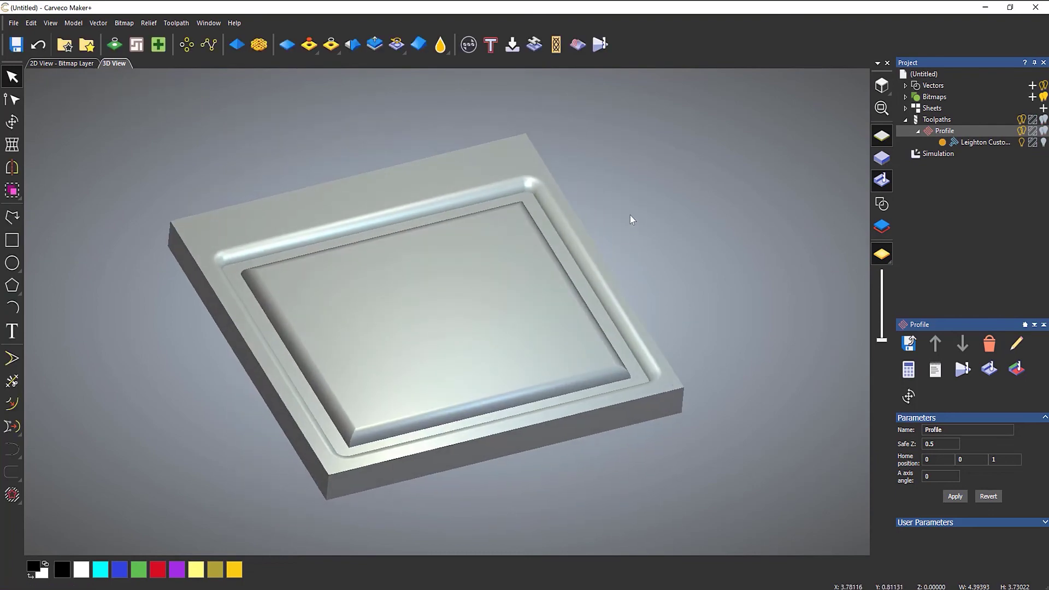
scroll(536, 158, "up", 3)
scroll(513, 225, "down", 5)
scroll(424, 405, "up", 5)
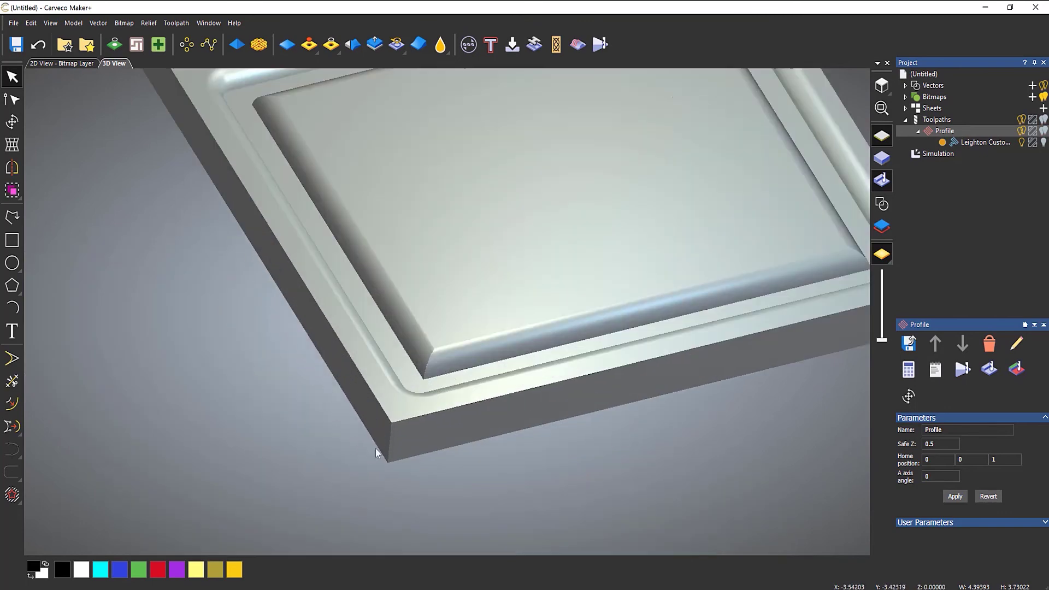
scroll(548, 324, "up", 1)
left_click_drag(549, 326, 517, 355)
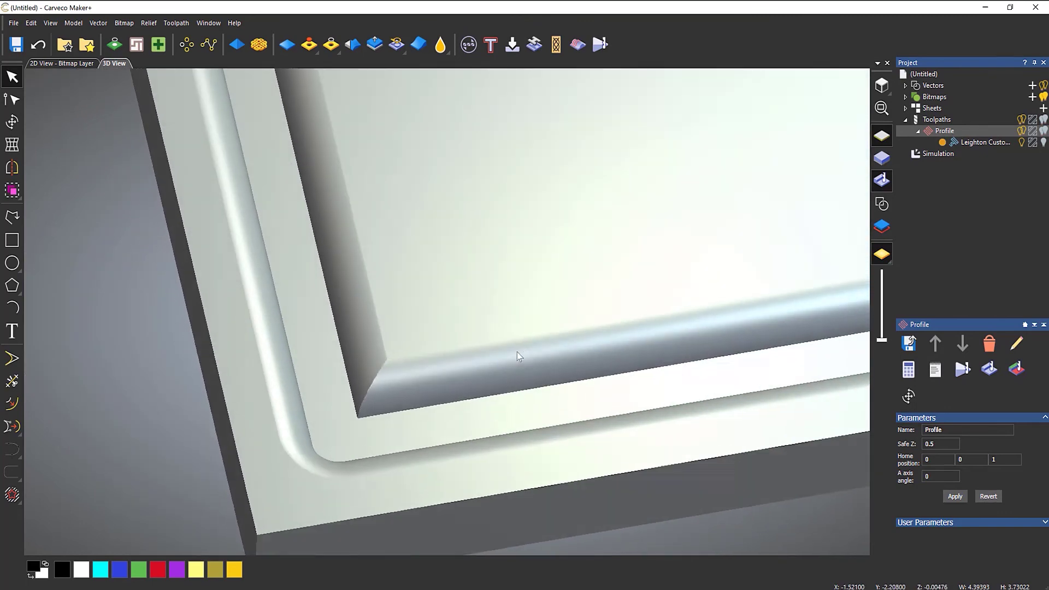